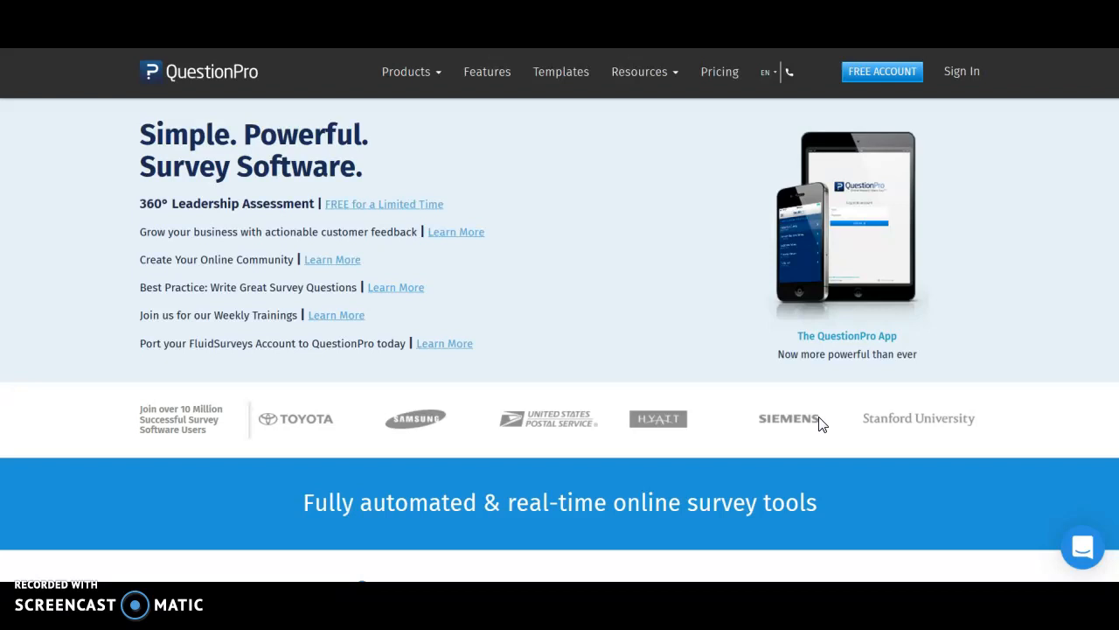
View the free account sign-up form and return to the home page.
click(883, 79)
click(819, 218)
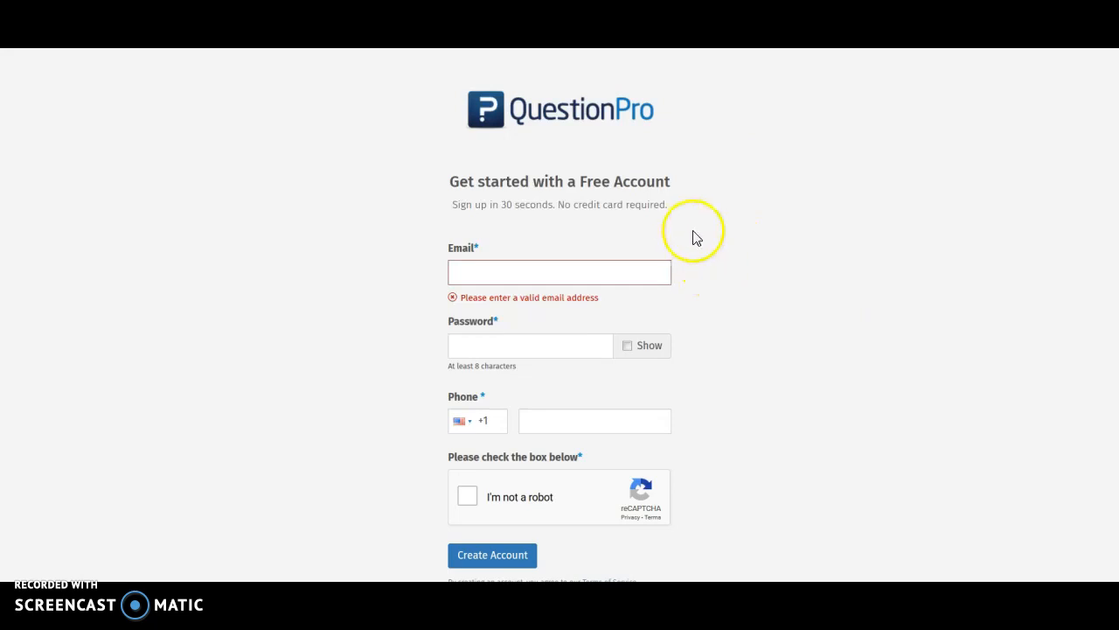
scroll(766, 455, down, 1)
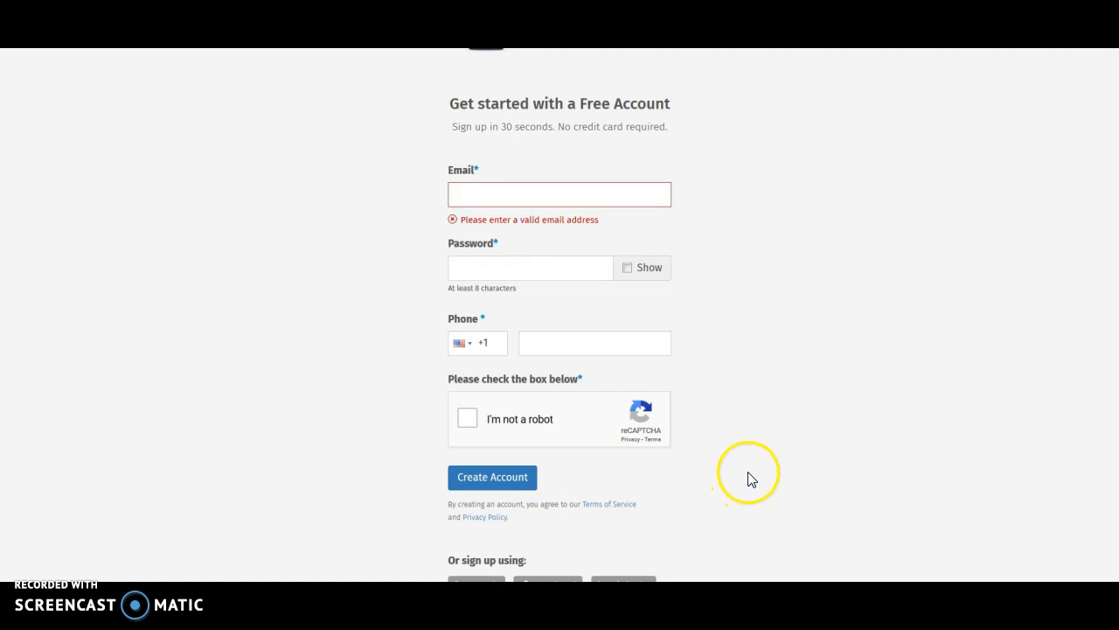
scroll(853, 446, up, 1)
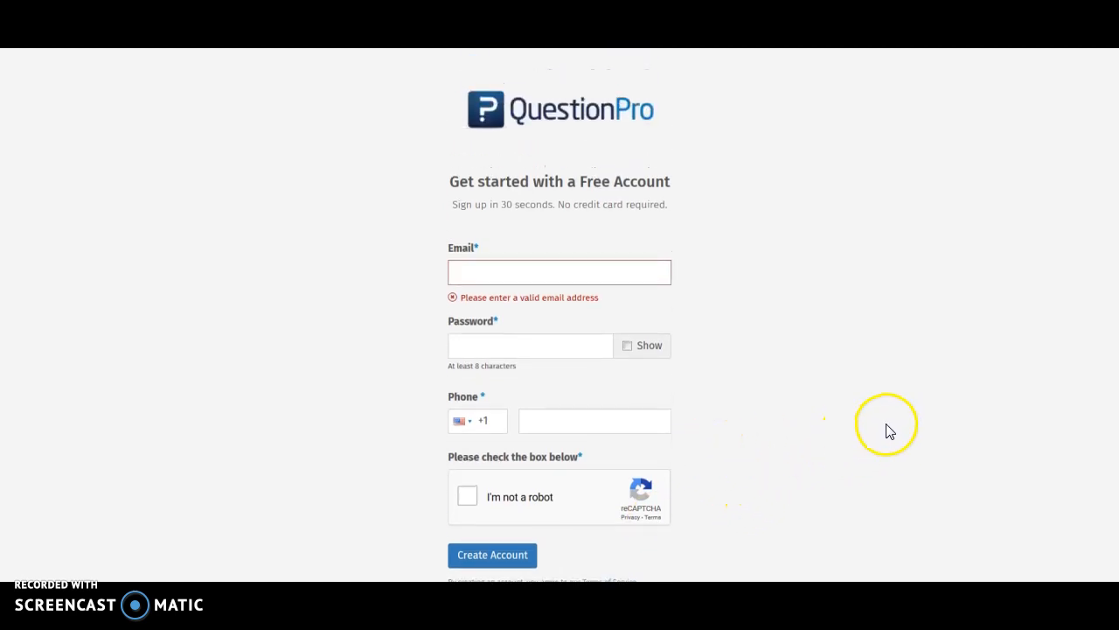
key(alt+Left)
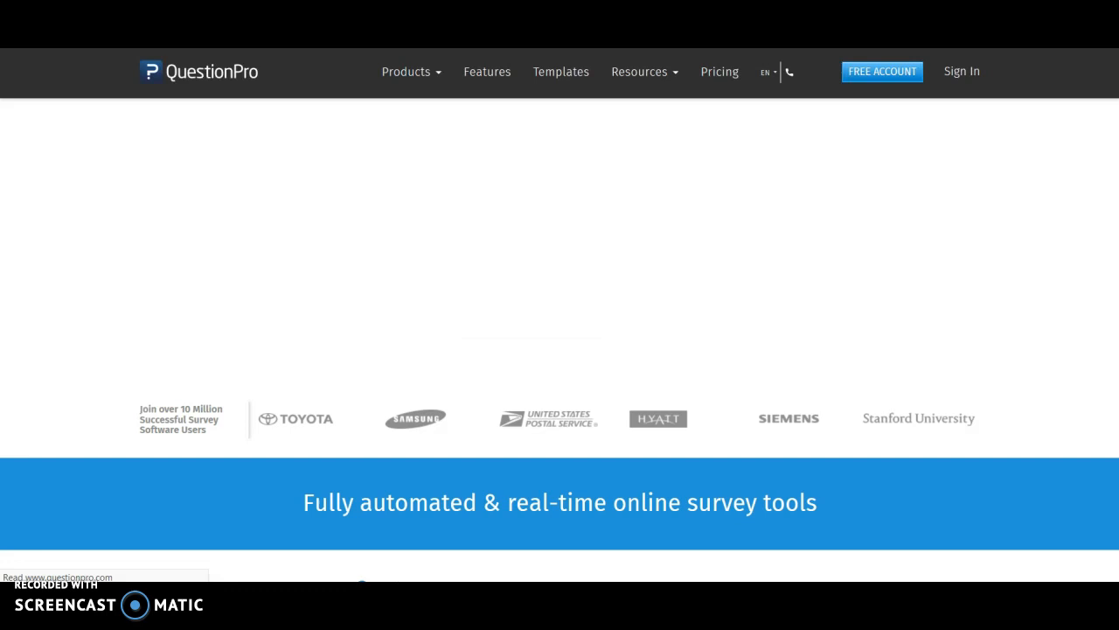
Sign in to the existing account with the prefilled e-mail address, re-entering the account password.
click(977, 78)
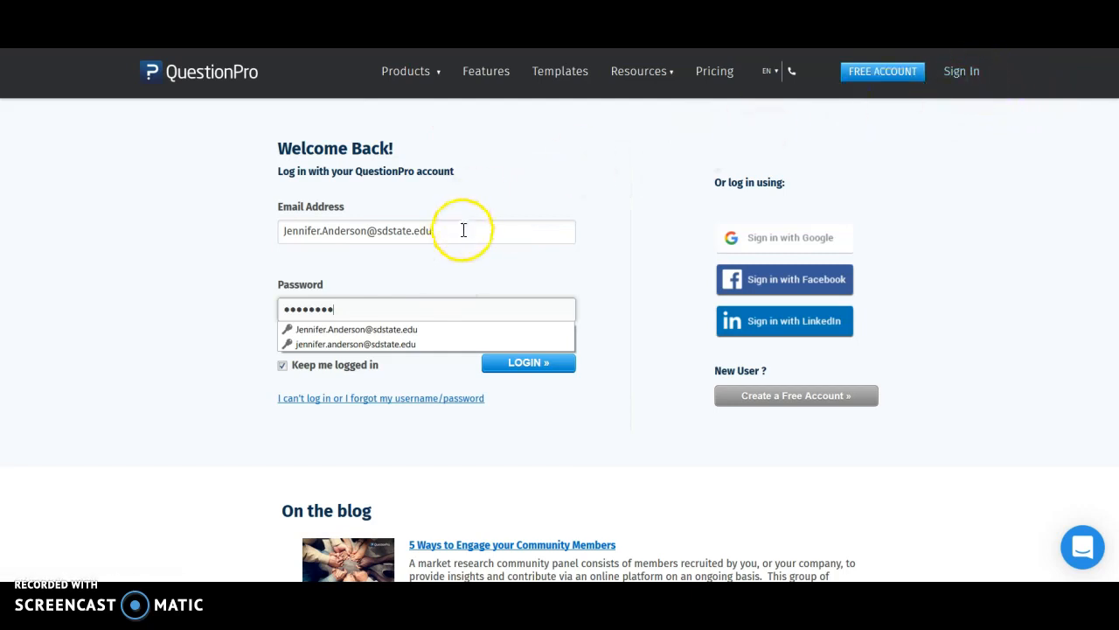
drag(347, 309, 192, 300)
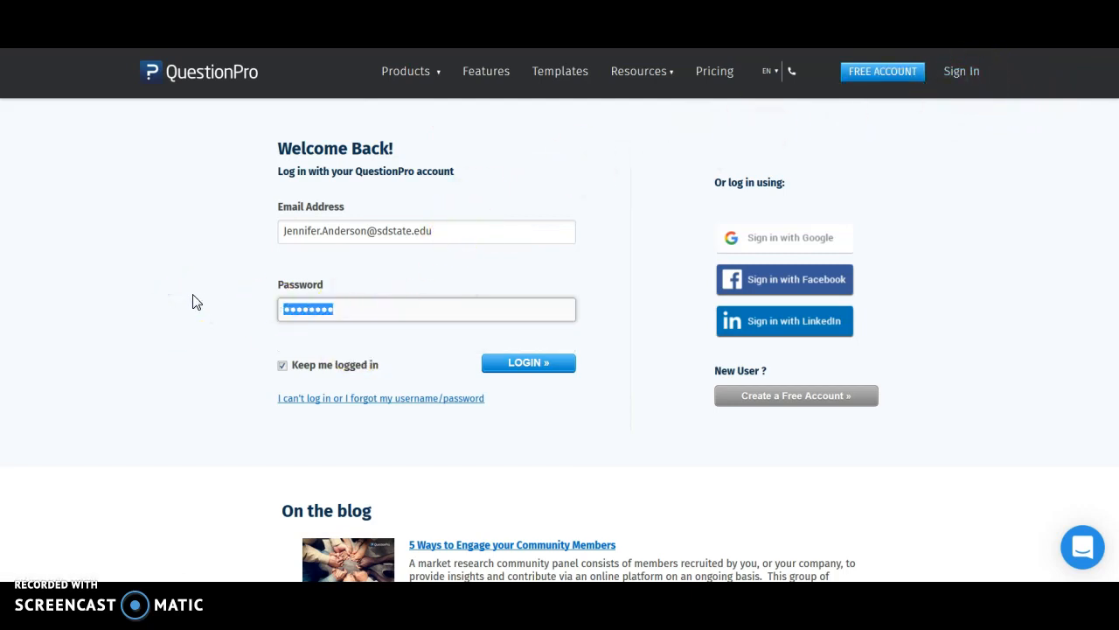
text(••)
key(BackSpace)
key(BackSpace)
text(••••••••)
key(Return)
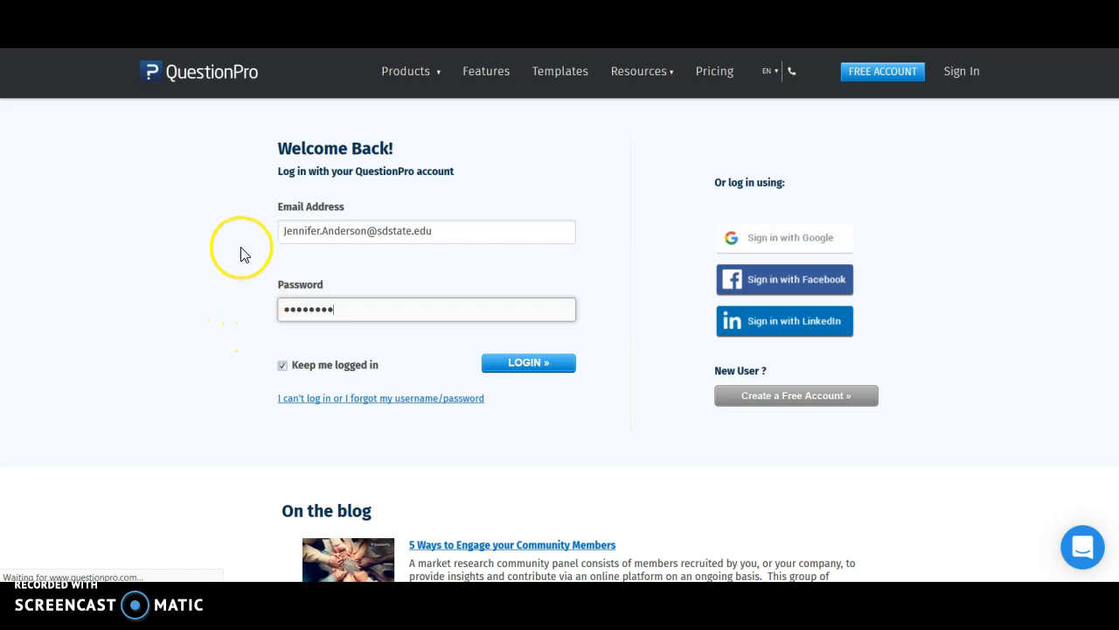
click(521, 367)
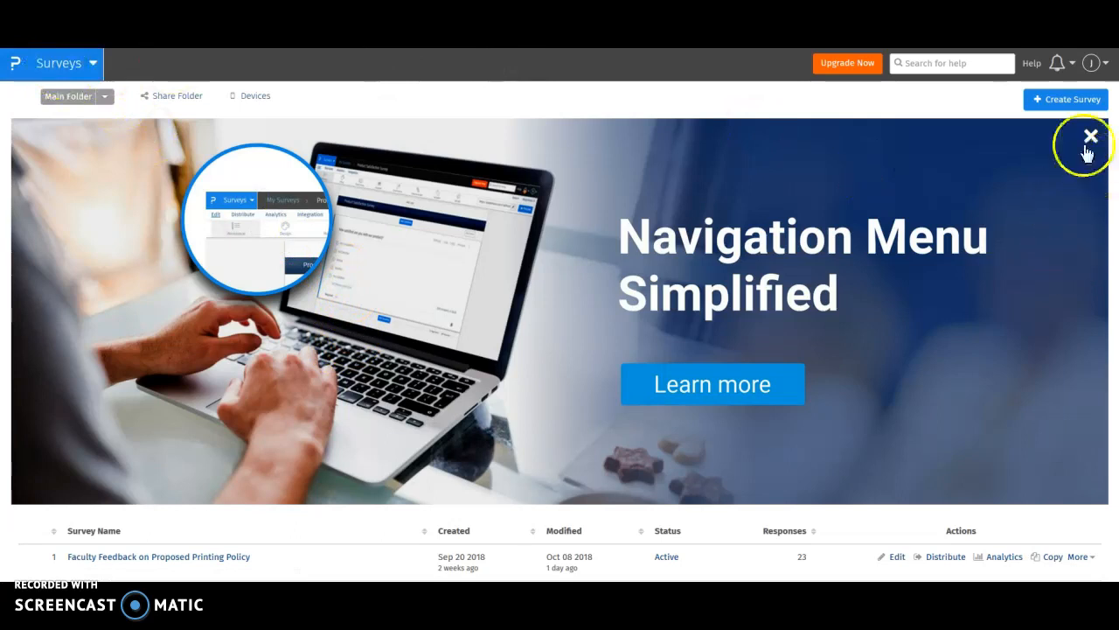
Look over the existing surveys and create a new blank survey named "10 questions".
scroll(1103, 331, down, 2)
scroll(1103, 330, down, 3)
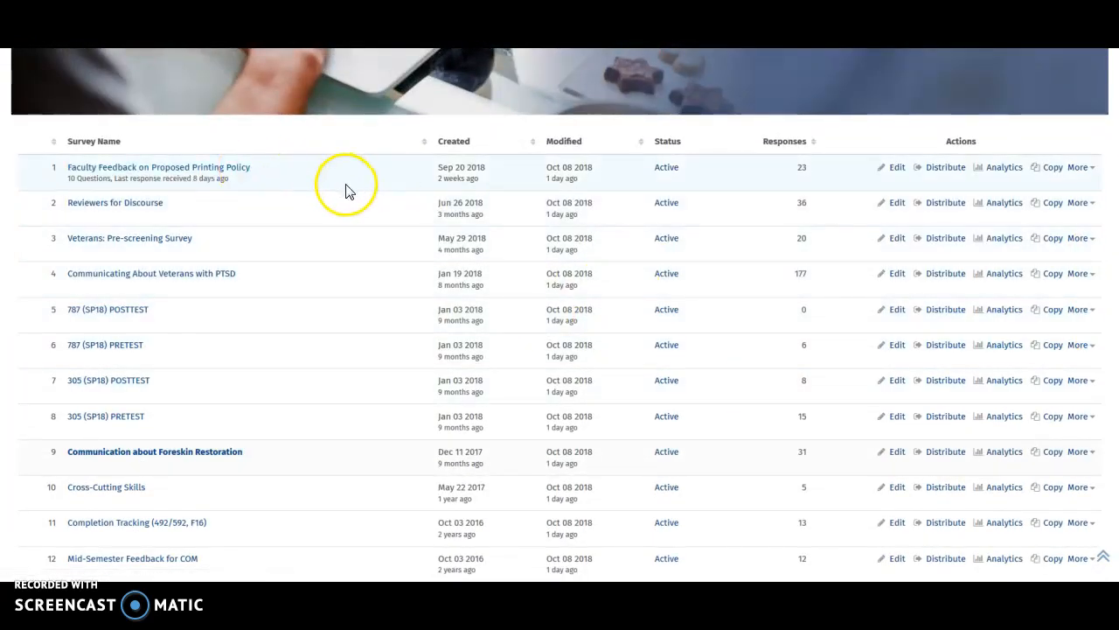
scroll(350, 191, down, 2)
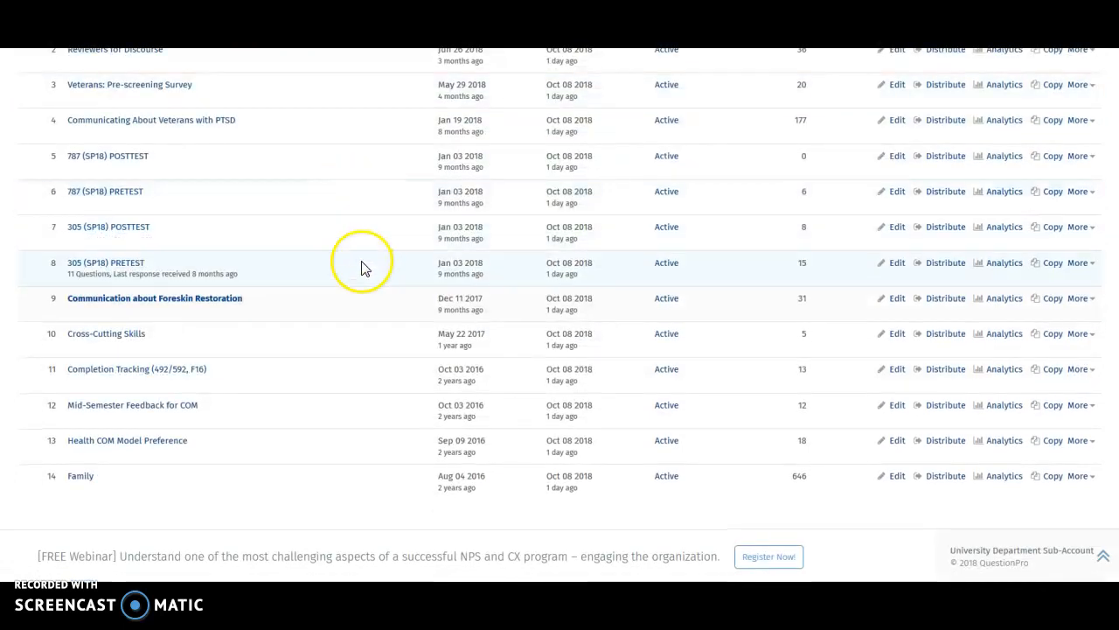
scroll(362, 267, up, 6)
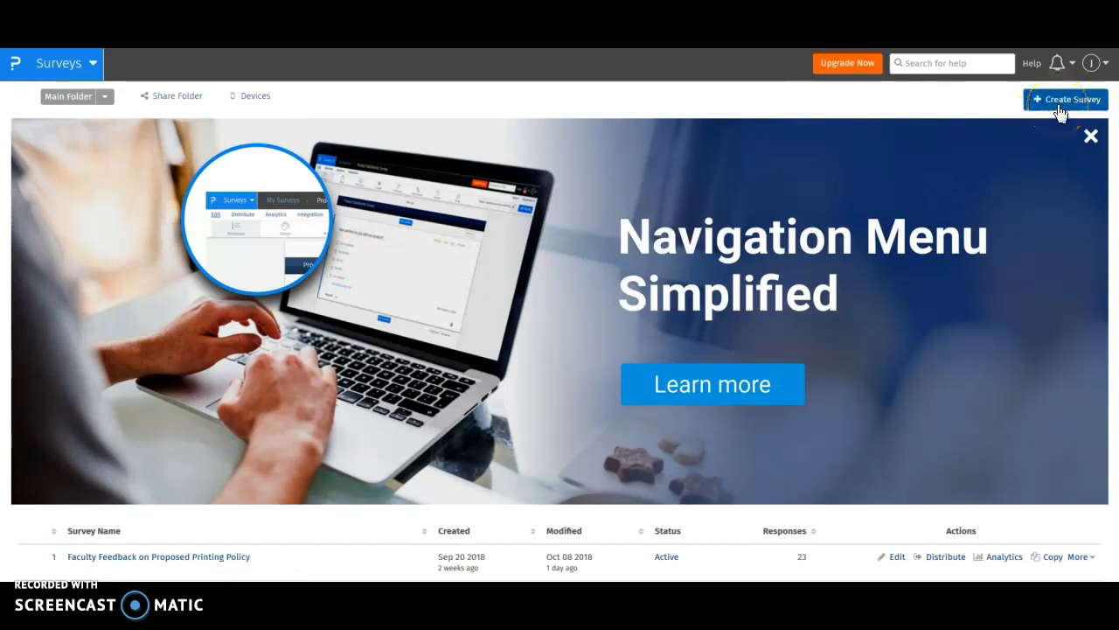
click(1058, 108)
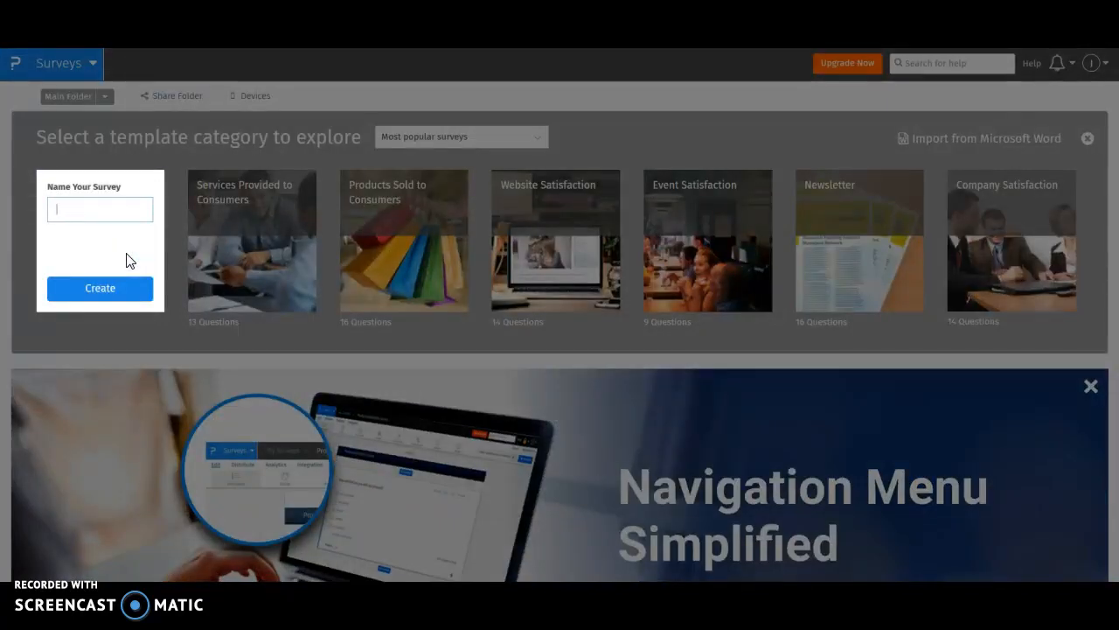
text(10 questions)
key(Return)
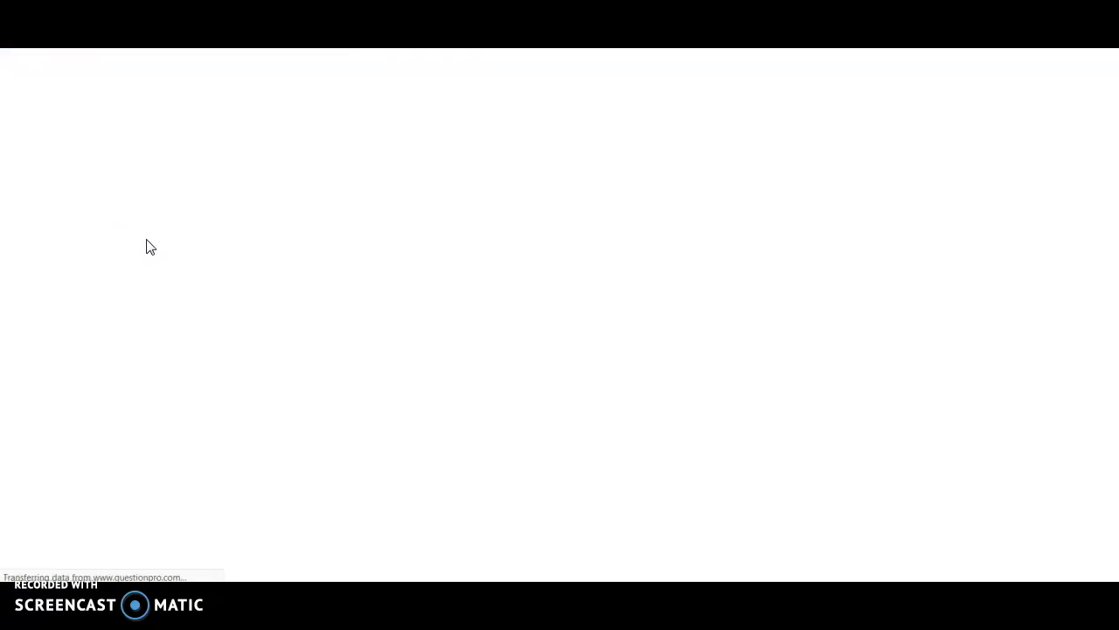
click(149, 220)
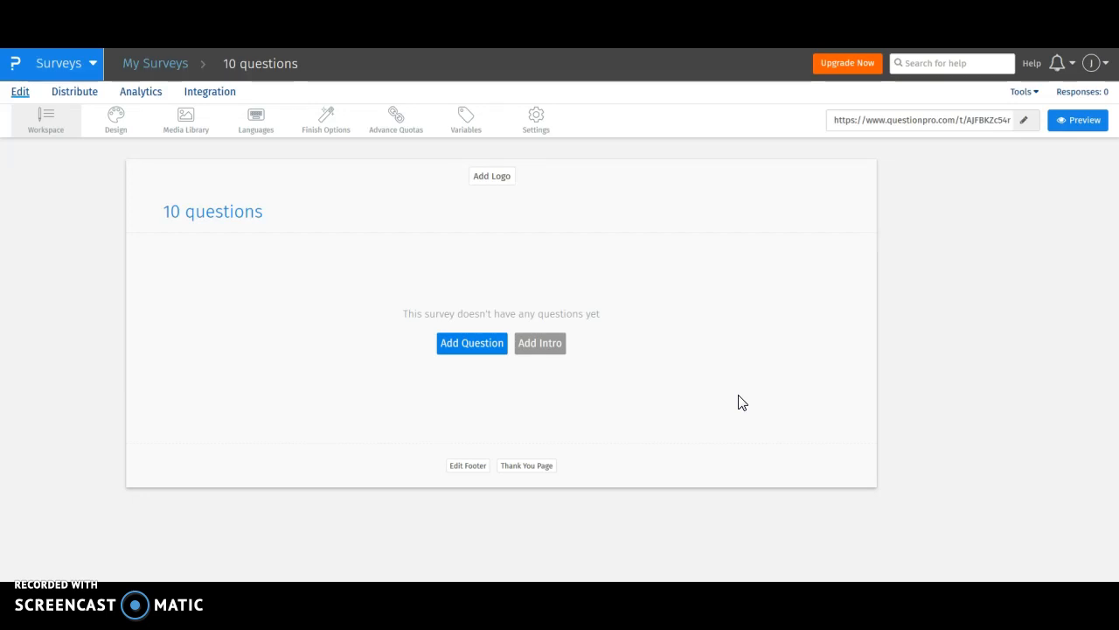
Add a Multiple Choice Select One question with the text "With which gender do you identify?".
click(465, 348)
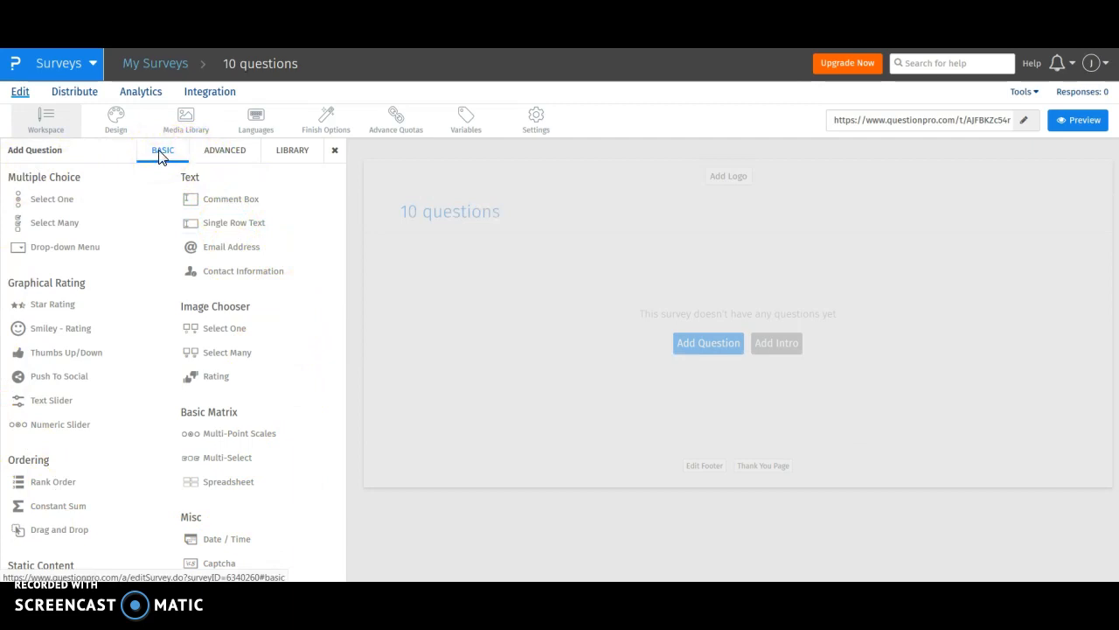
mouse_move(52, 201)
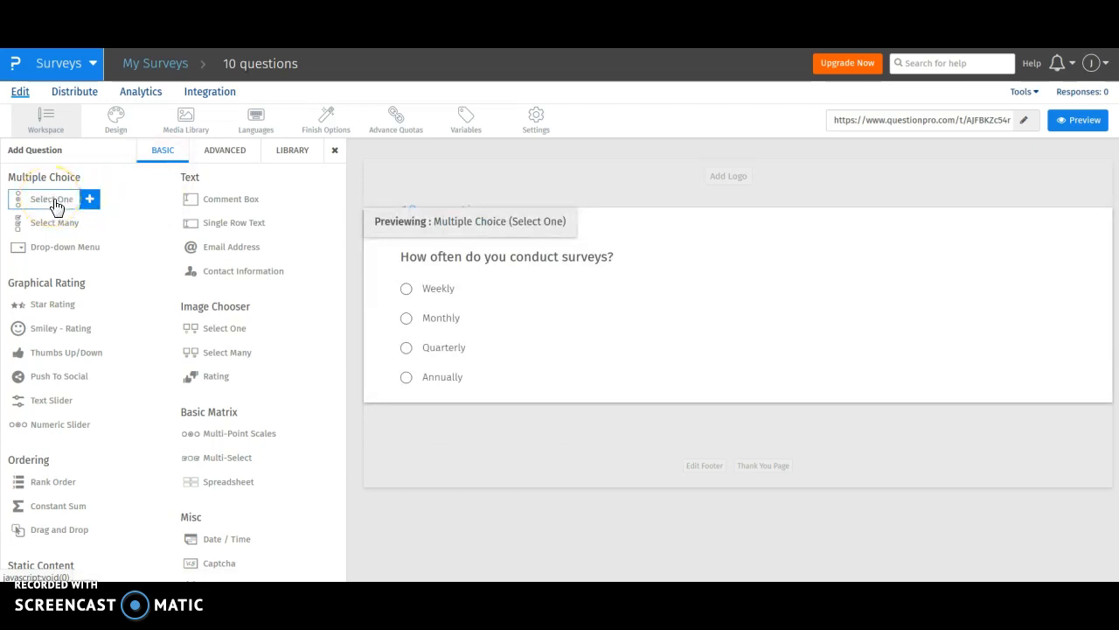
click(55, 201)
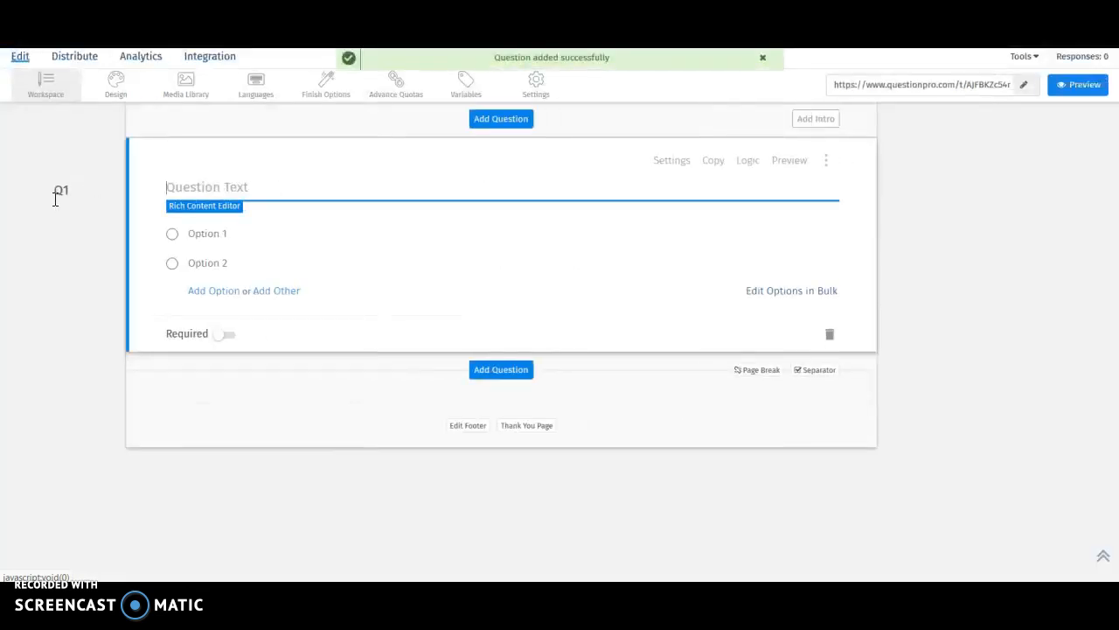
click(45, 201)
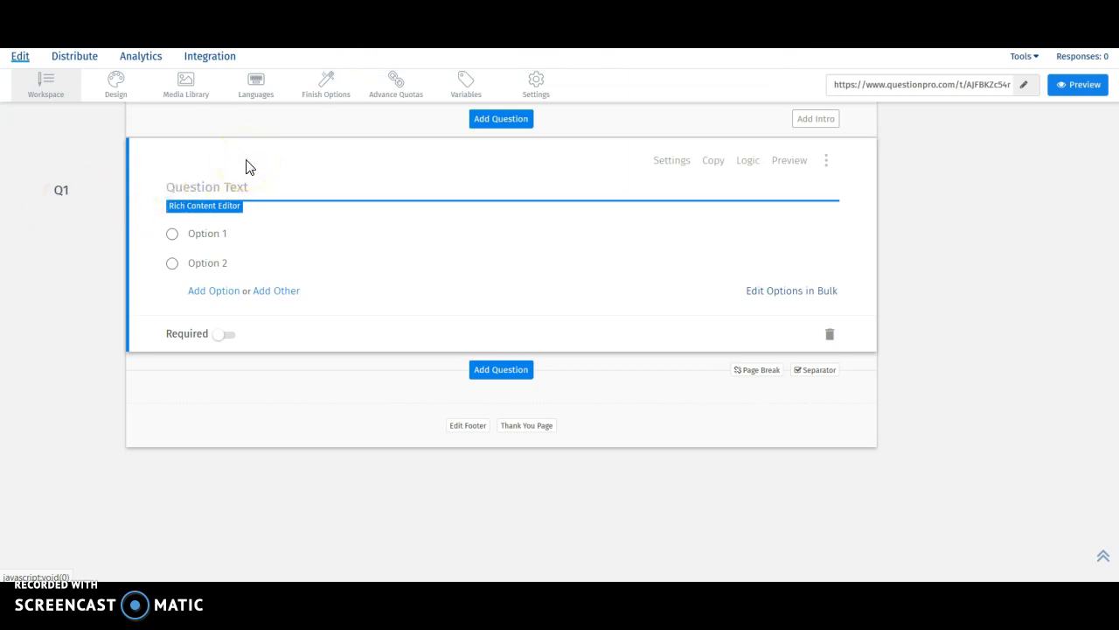
text(With which gender do you identify?)
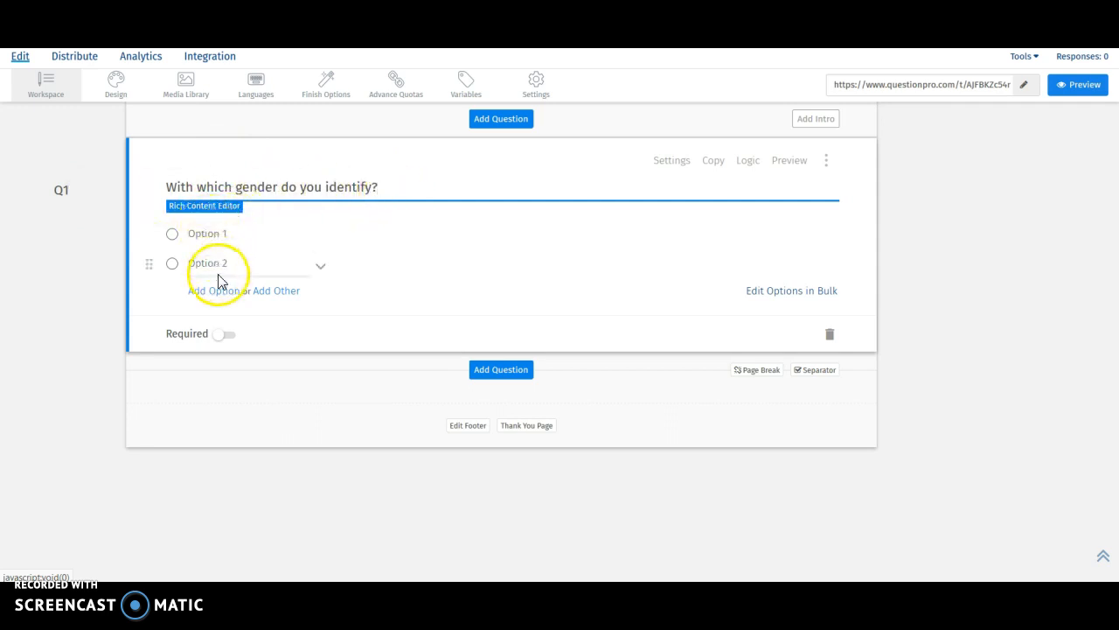
Name the gender question's two answer options "Female" and "Male".
click(238, 234)
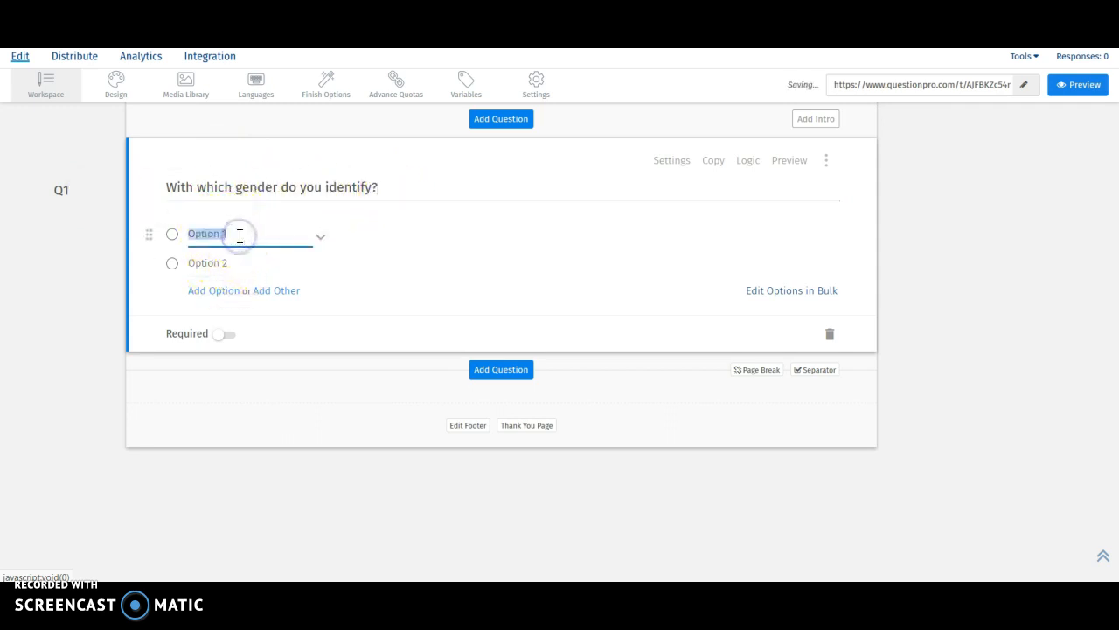
text(Female)
click(232, 261)
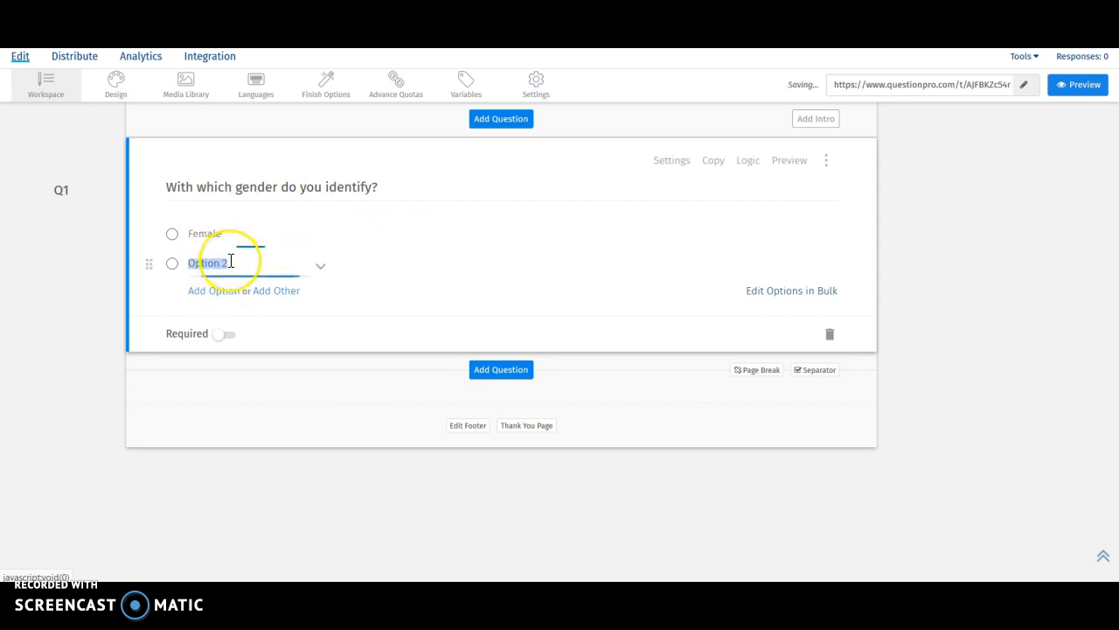
text(Male)
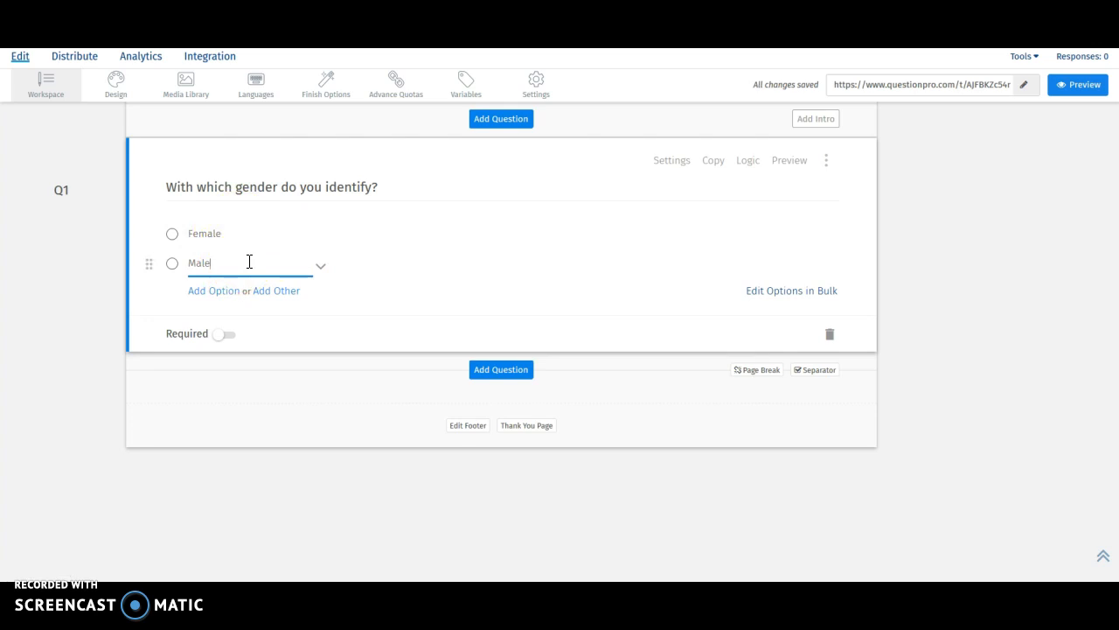
Edit the gender question's options in bulk, adding "Non-binary gender" and enabling an Other option labelled "Other, please specify".
click(792, 292)
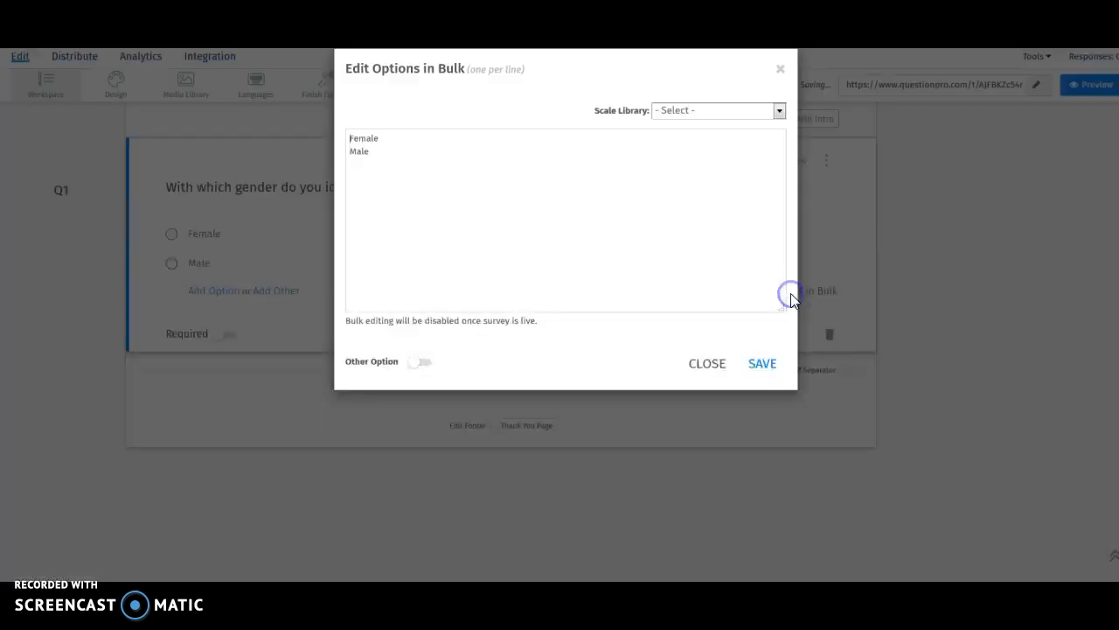
click(384, 174)
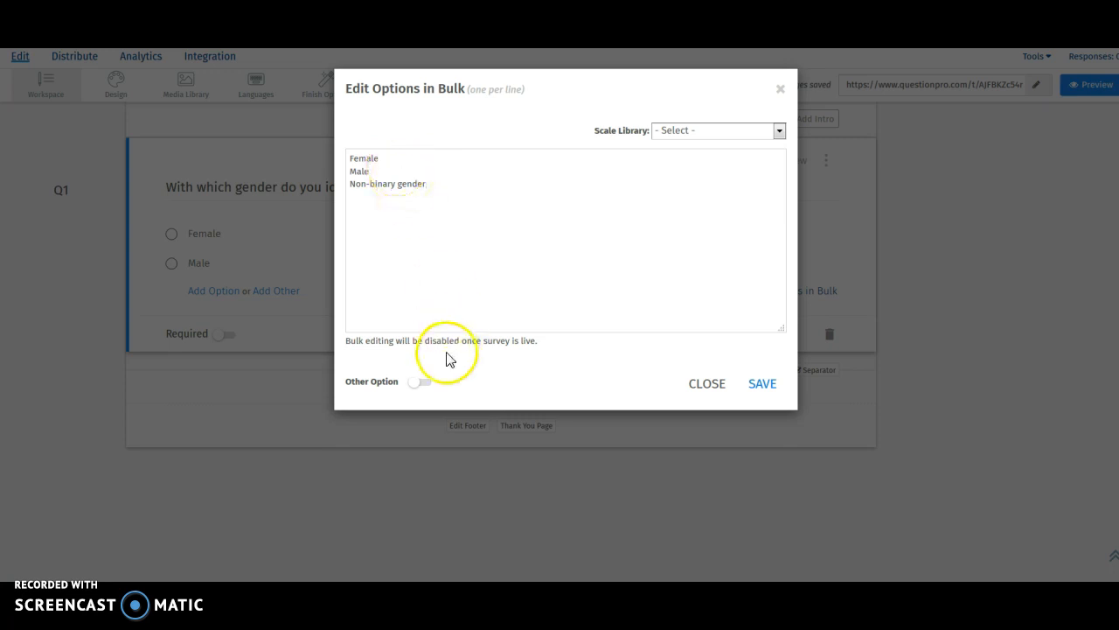
click(425, 383)
click(495, 385)
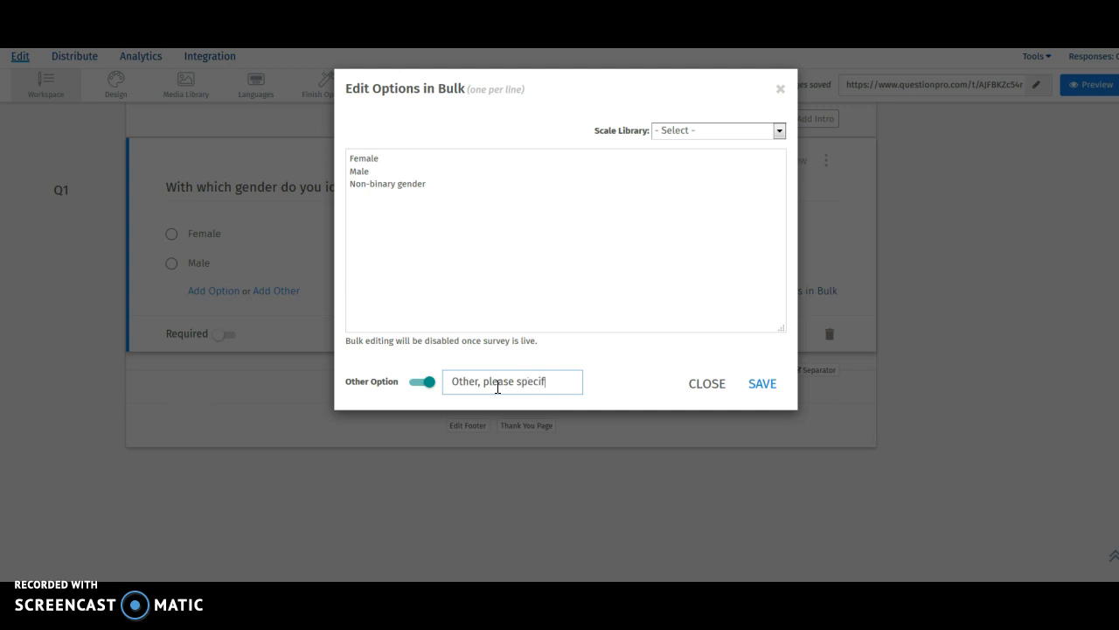
click(761, 383)
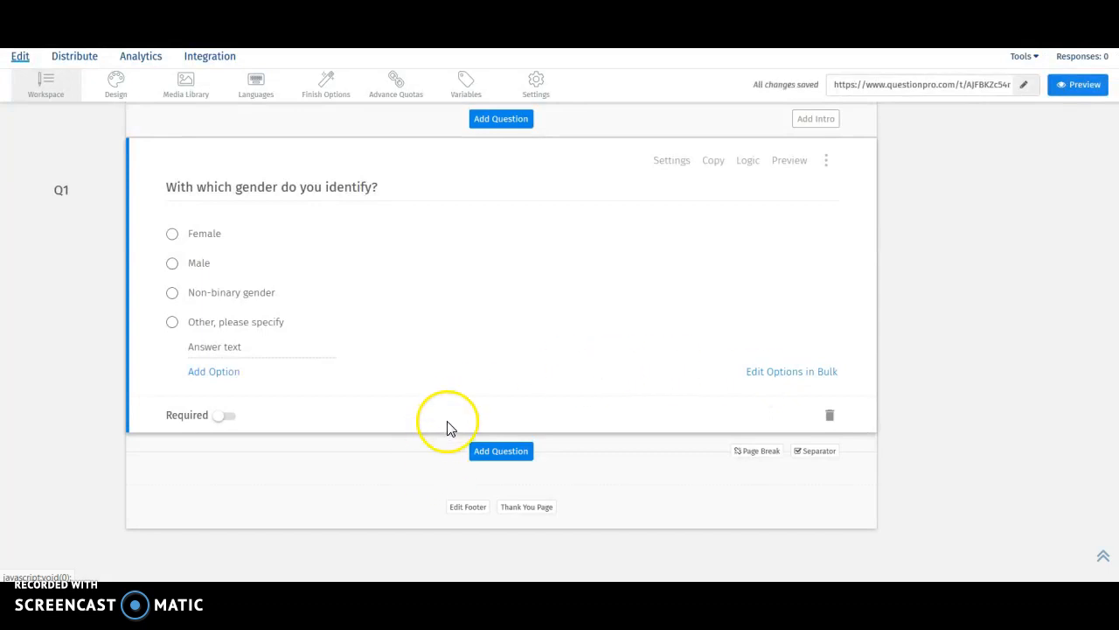
click(239, 422)
click(222, 409)
Add a Drop-down Menu question below the gender question with the text "What is your age?".
click(506, 457)
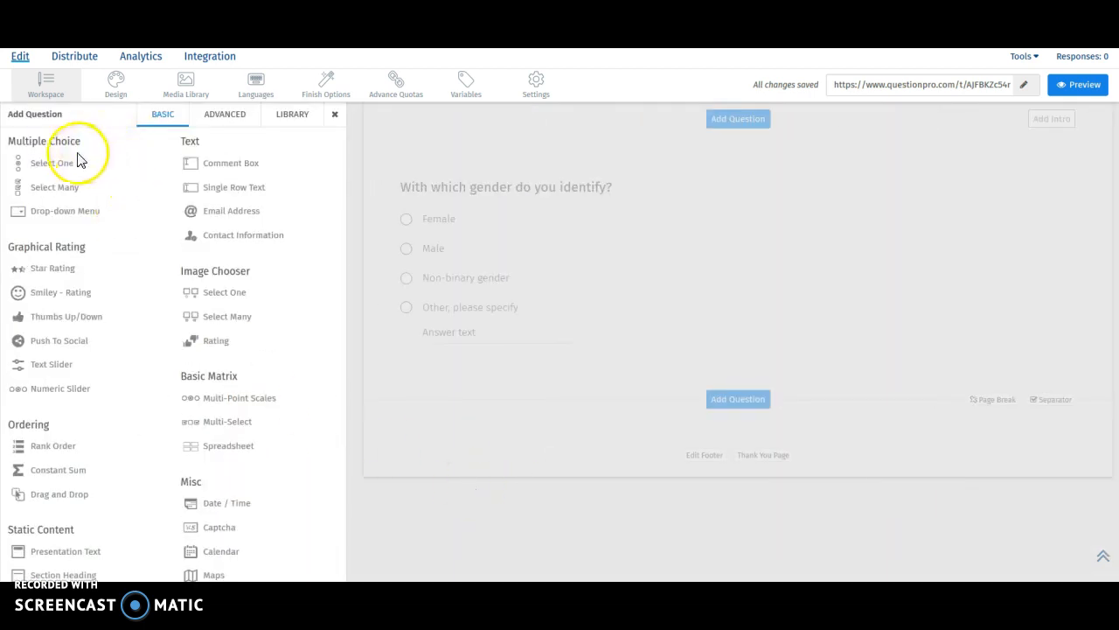
mouse_move(68, 163)
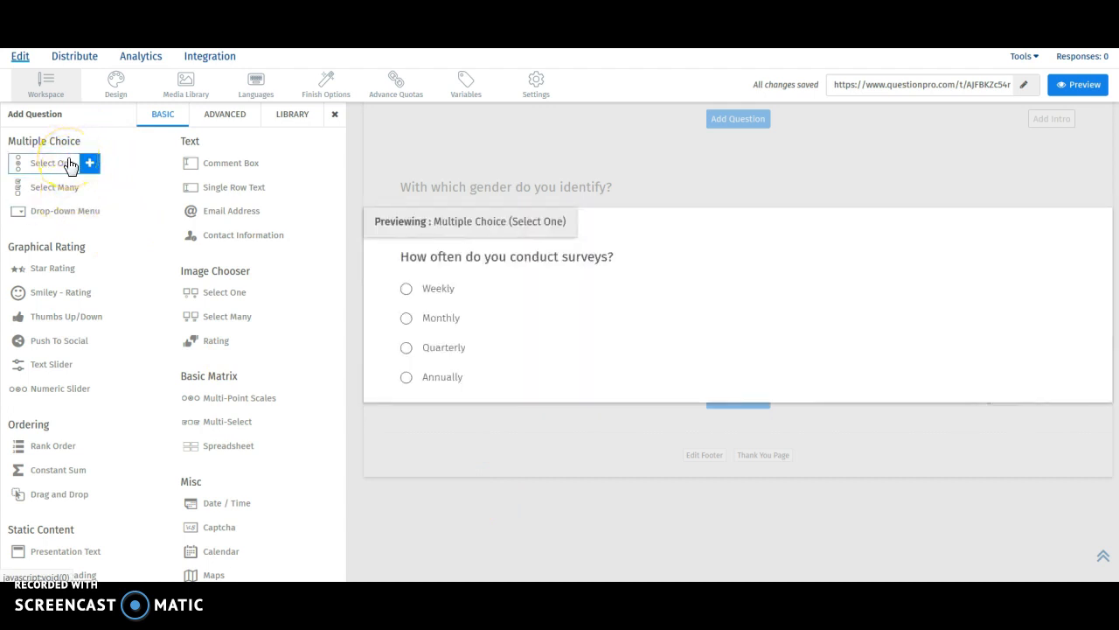
mouse_move(80, 217)
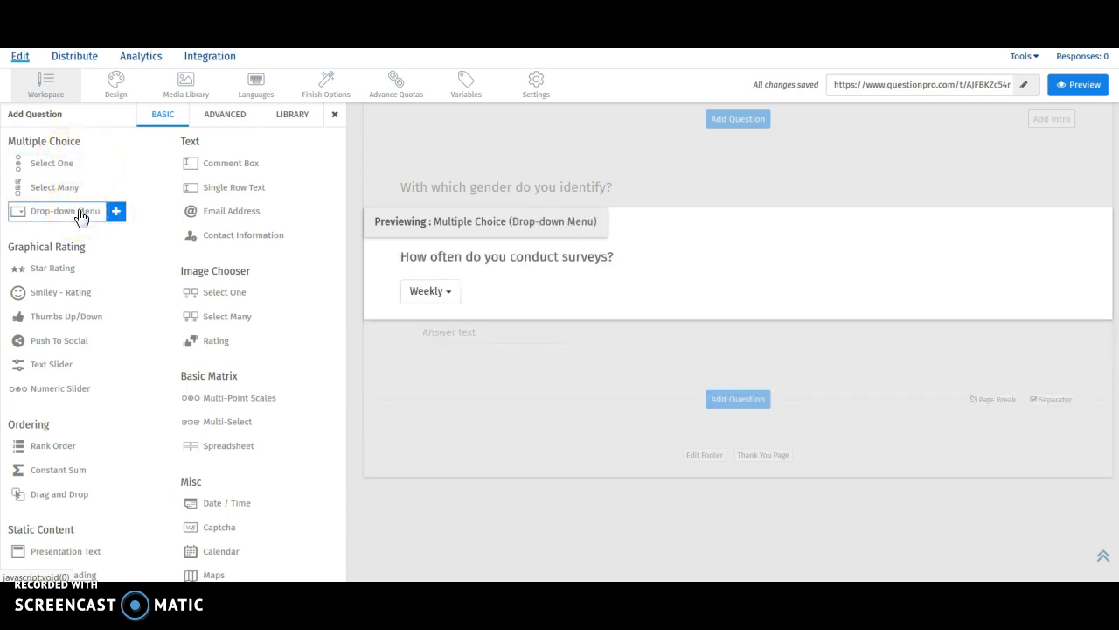
click(80, 216)
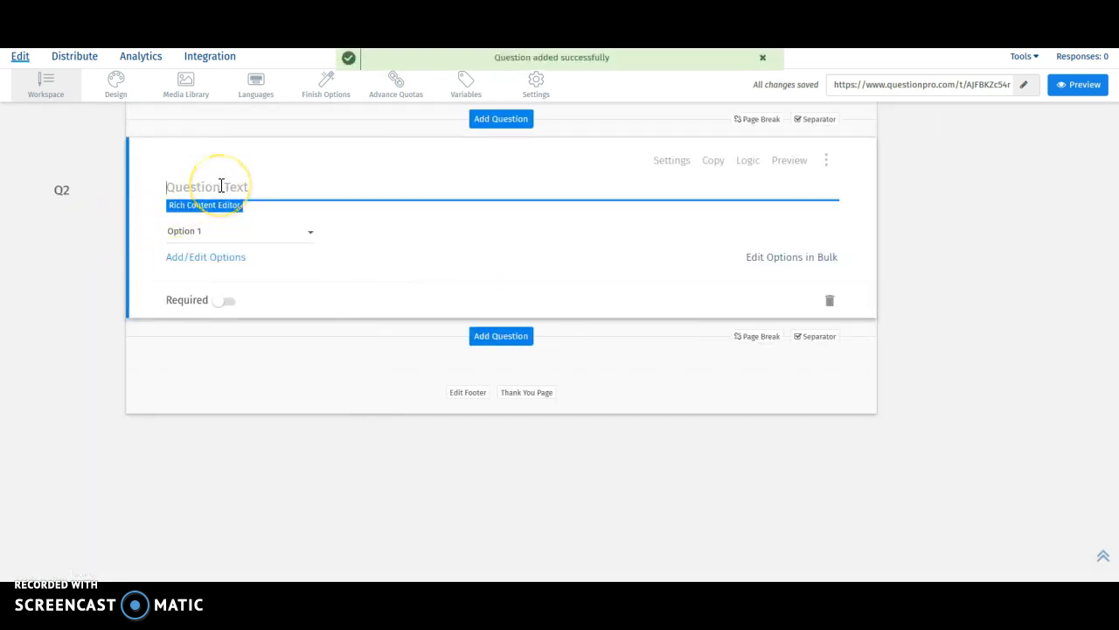
text(What is your age?)
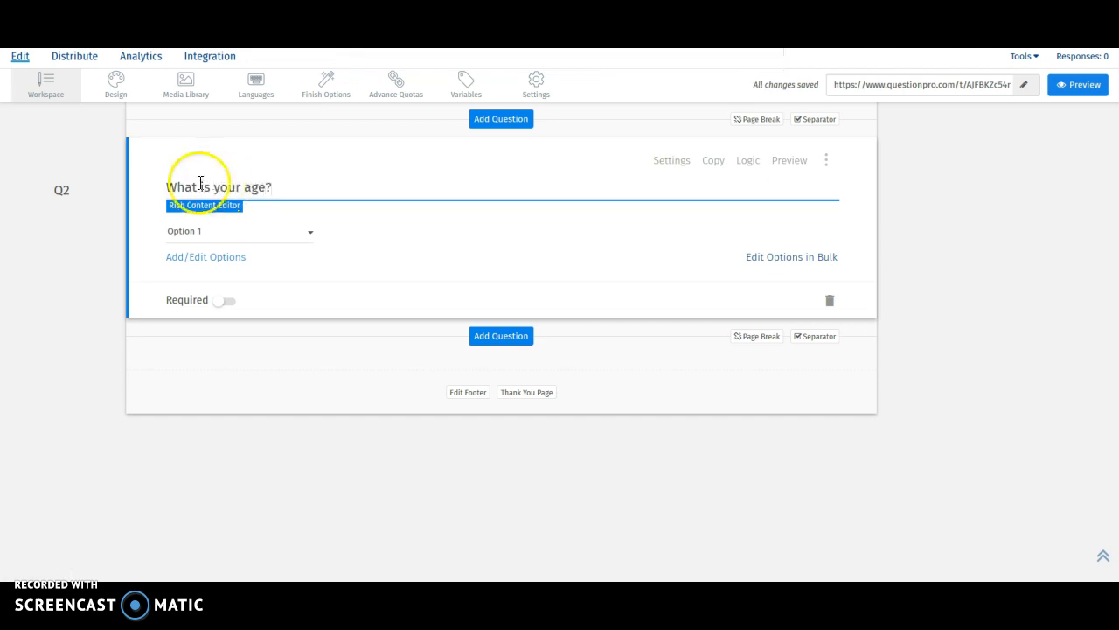
Switch to the blank Excel workbook, enter 18 in cell A1 and fill it as a series down to row 100.
click(205, 257)
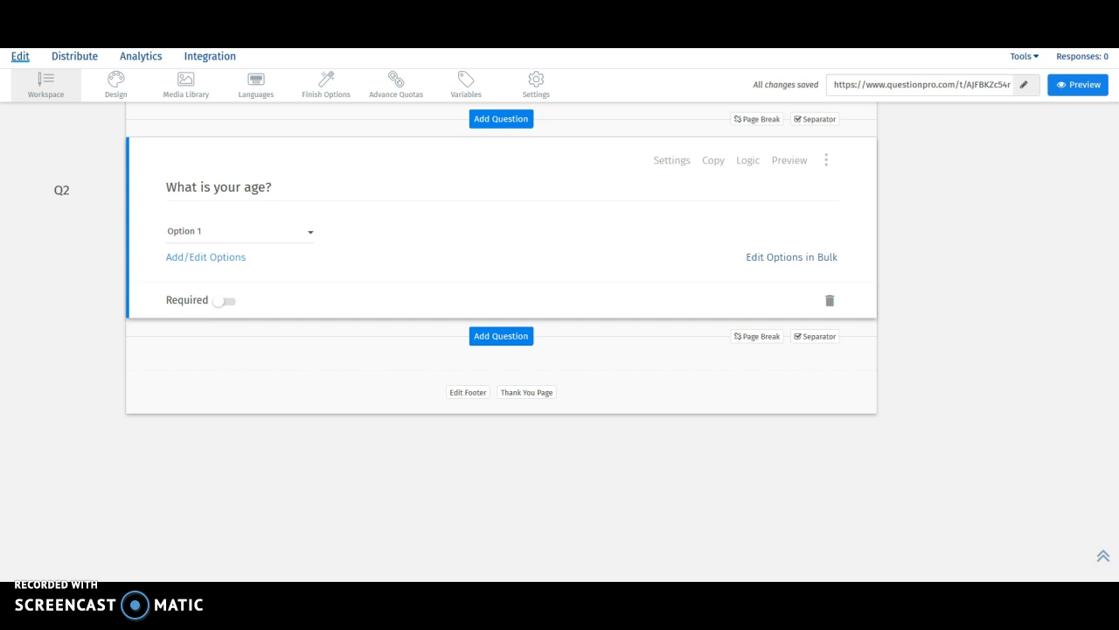
drag(799, 154, 536, 98)
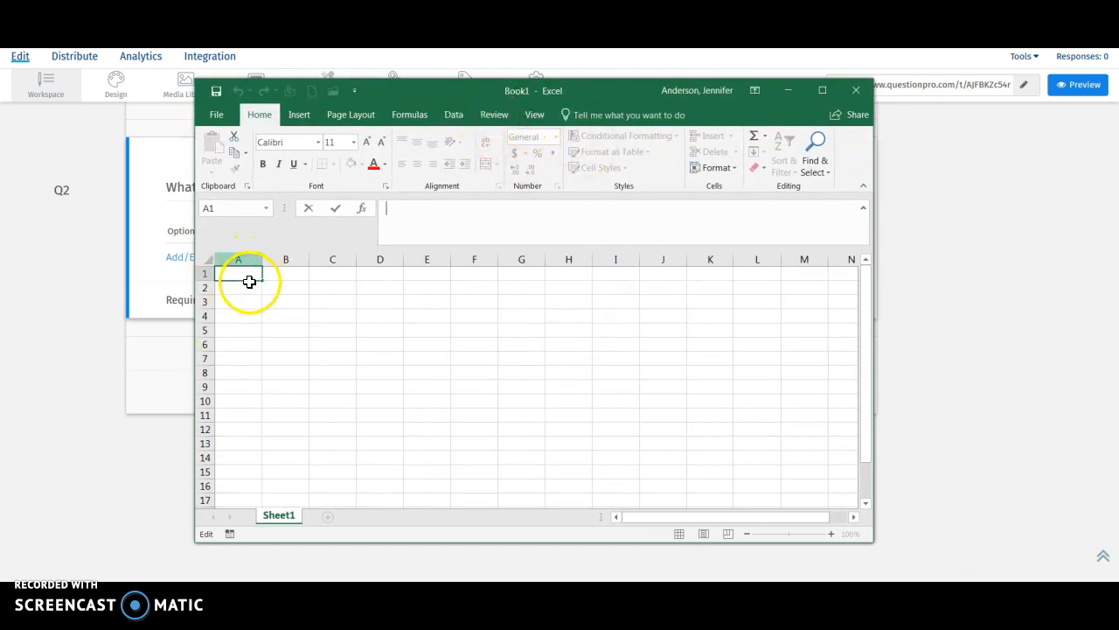
click(247, 288)
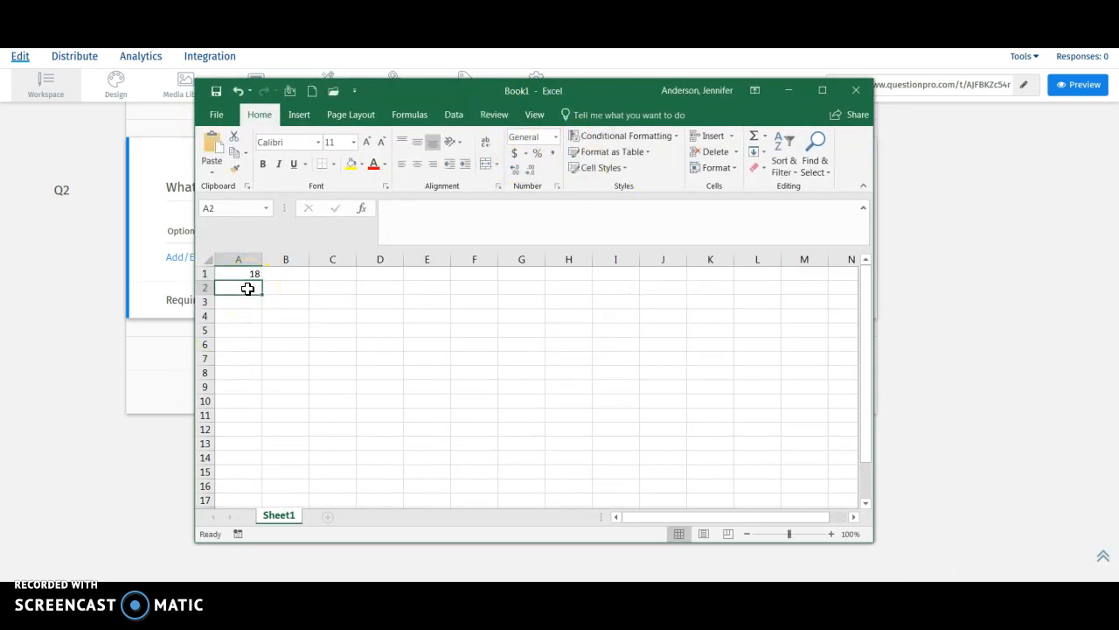
click(251, 274)
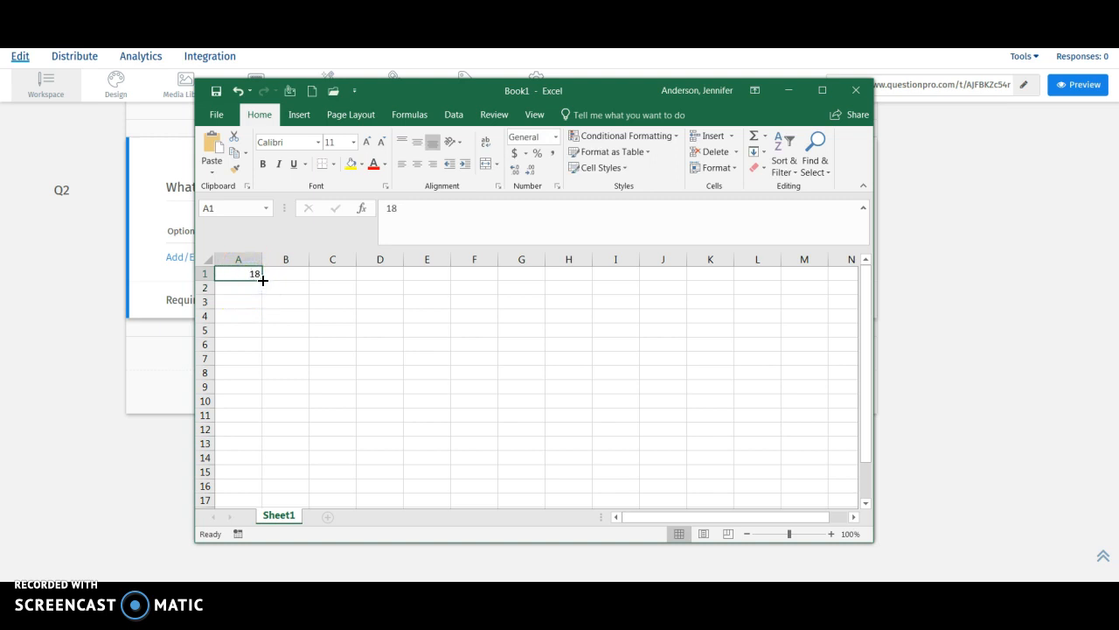
drag(263, 280, 258, 387)
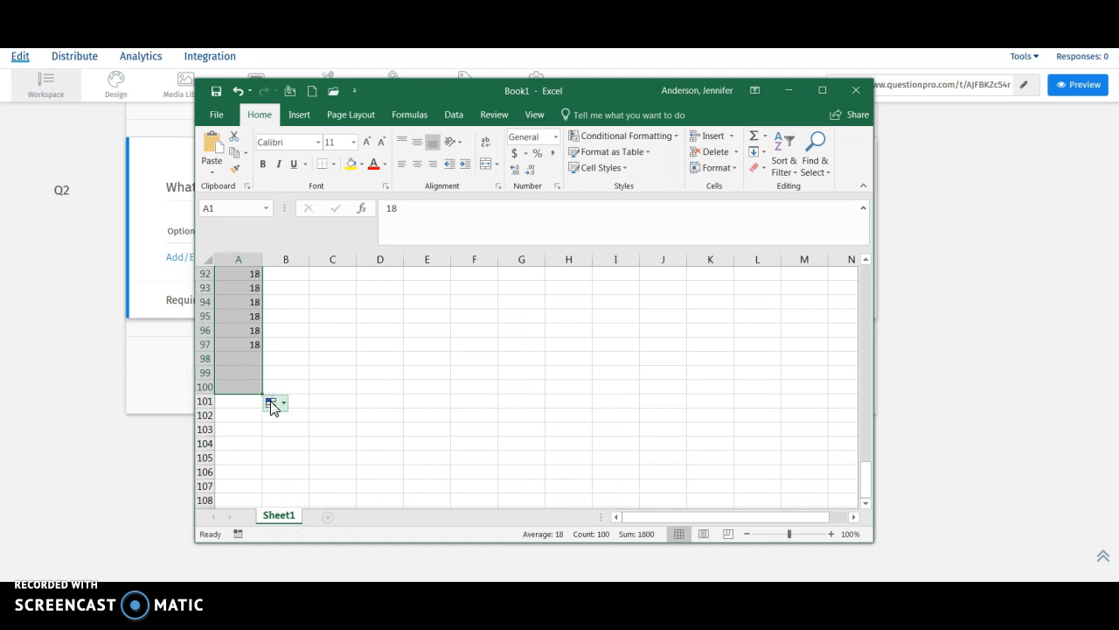
click(283, 404)
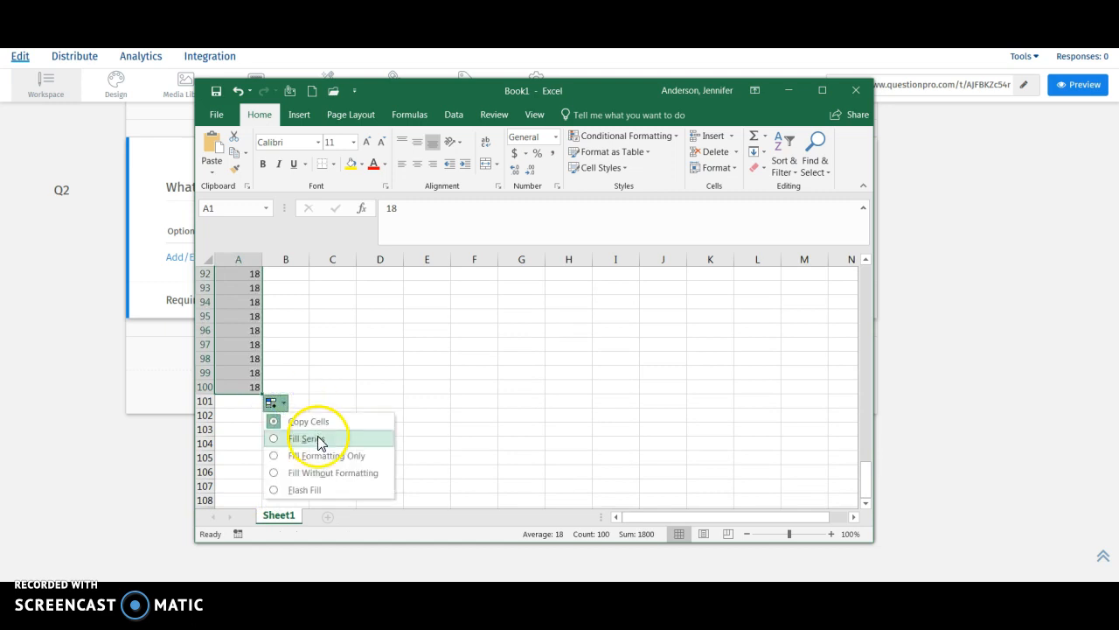
click(318, 439)
Copy the cells in column A holding the ages 18 to 100.
drag(866, 289, 886, 434)
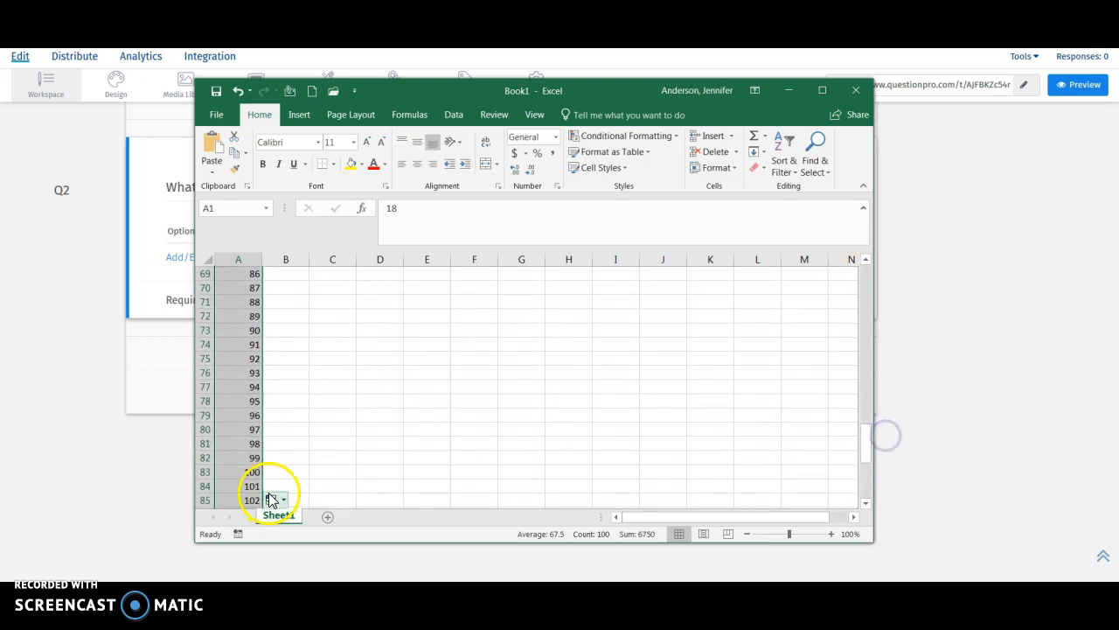
drag(250, 472, 246, 177)
key(ctrl+c)
right_click(251, 297)
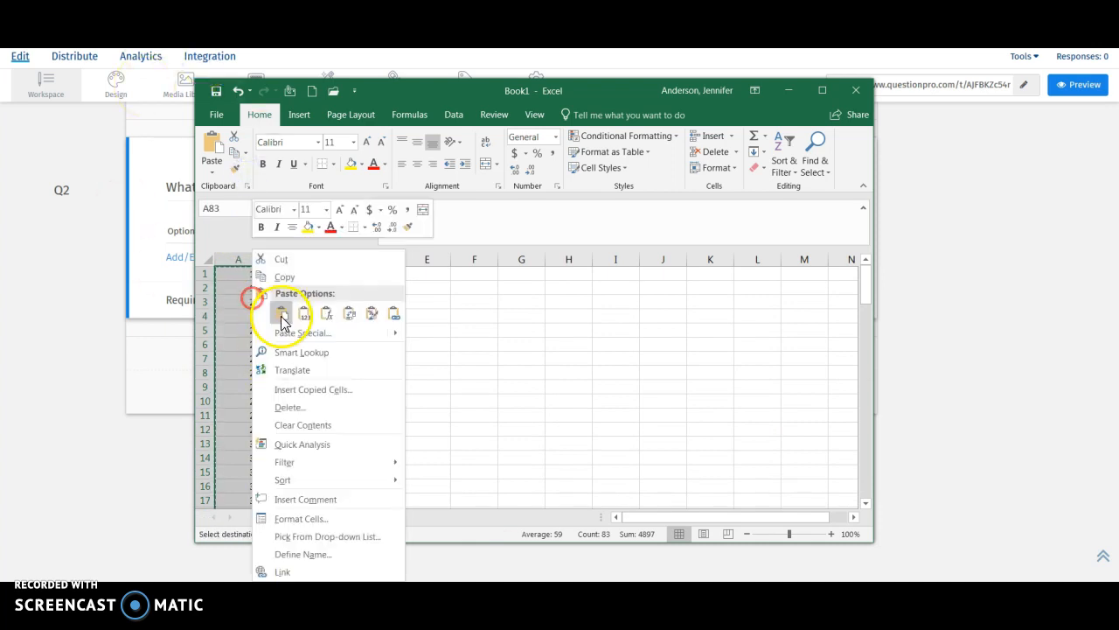
click(281, 314)
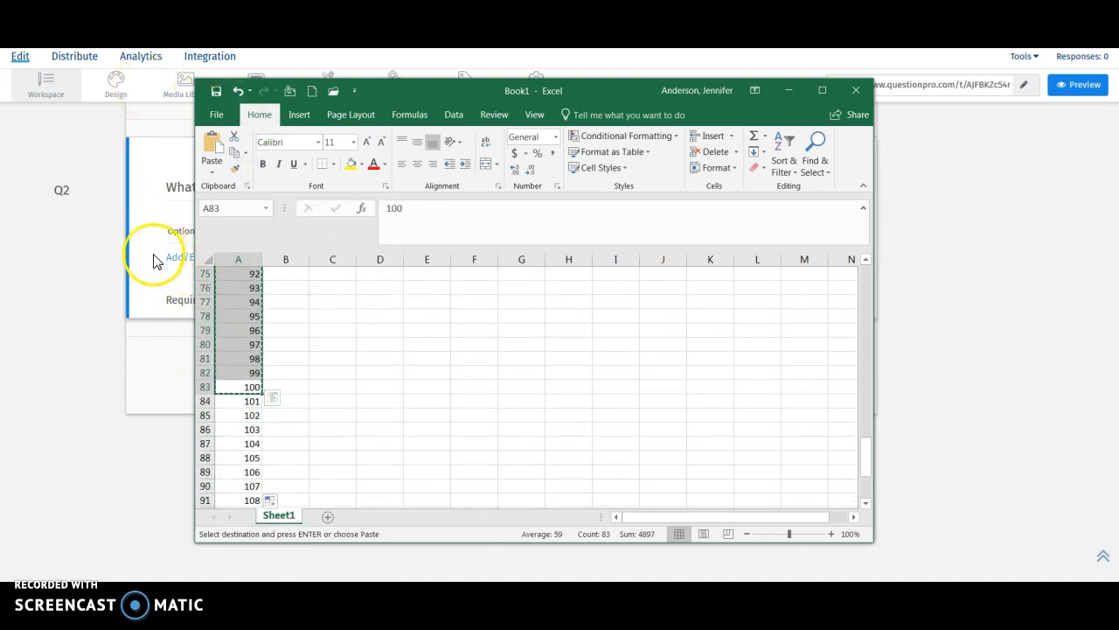
Return to QuestionPro and replace the age question's default options in bulk with the copied list of ages.
click(153, 261)
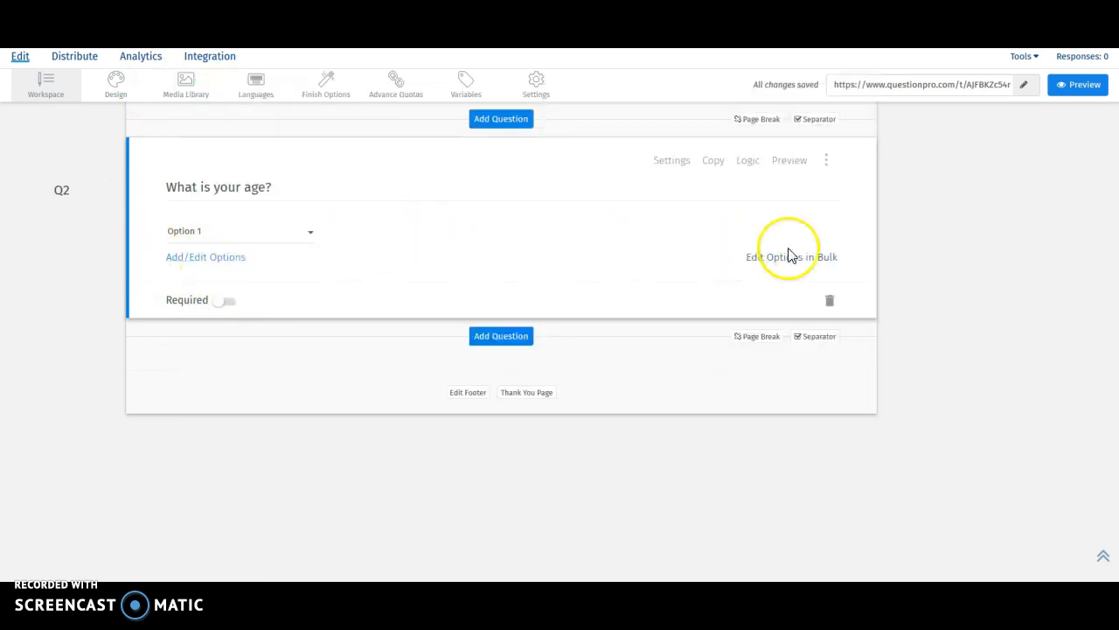
click(814, 256)
drag(432, 179, 350, 158)
key(BackSpace)
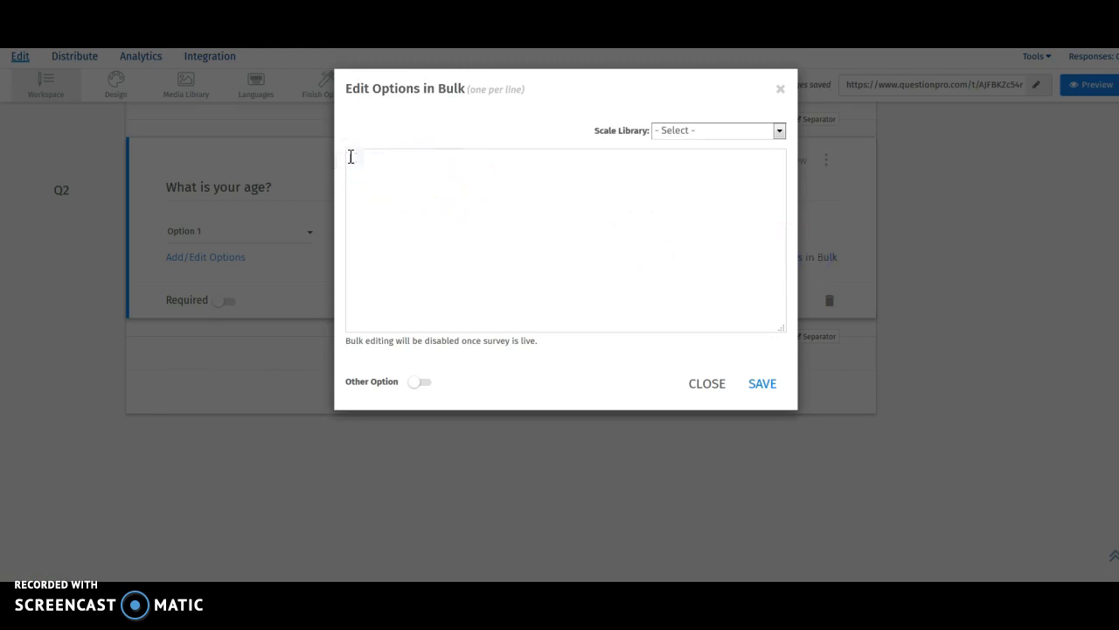
right_click(350, 160)
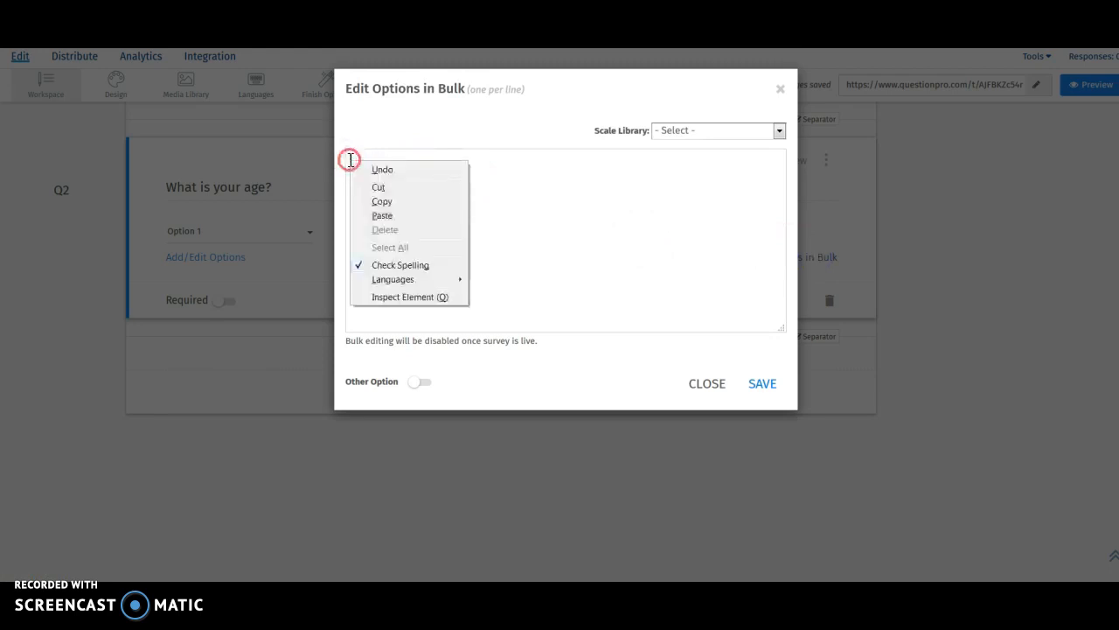
click(398, 215)
click(476, 284)
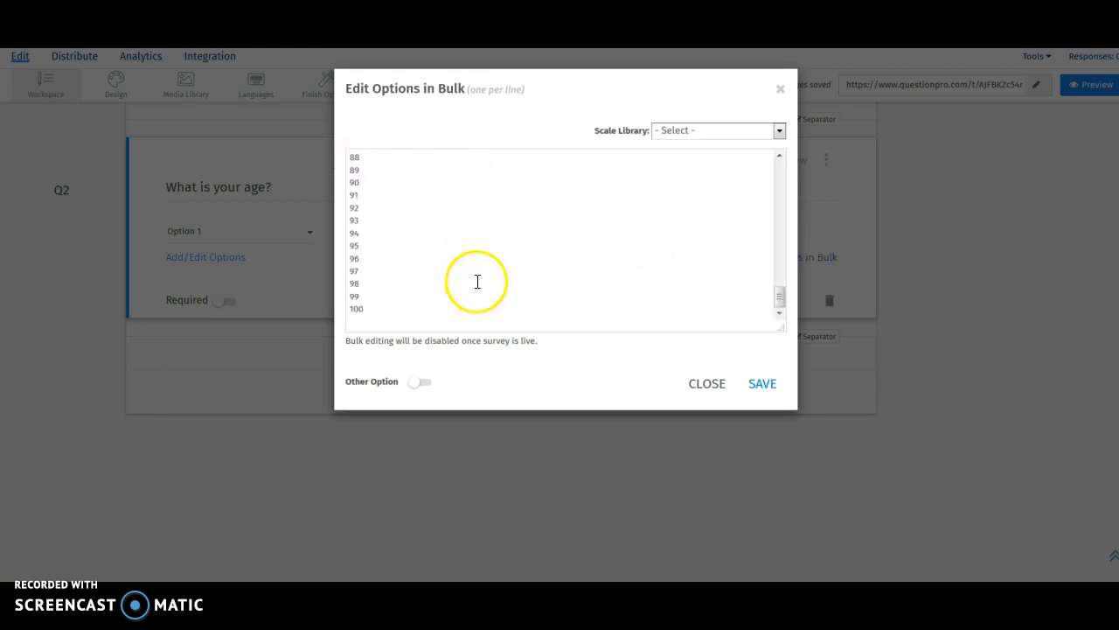
Insert "Under 18" above 18 as the first age option and save the bulk list.
scroll(664, 266, up, 4)
drag(779, 255, 782, 170)
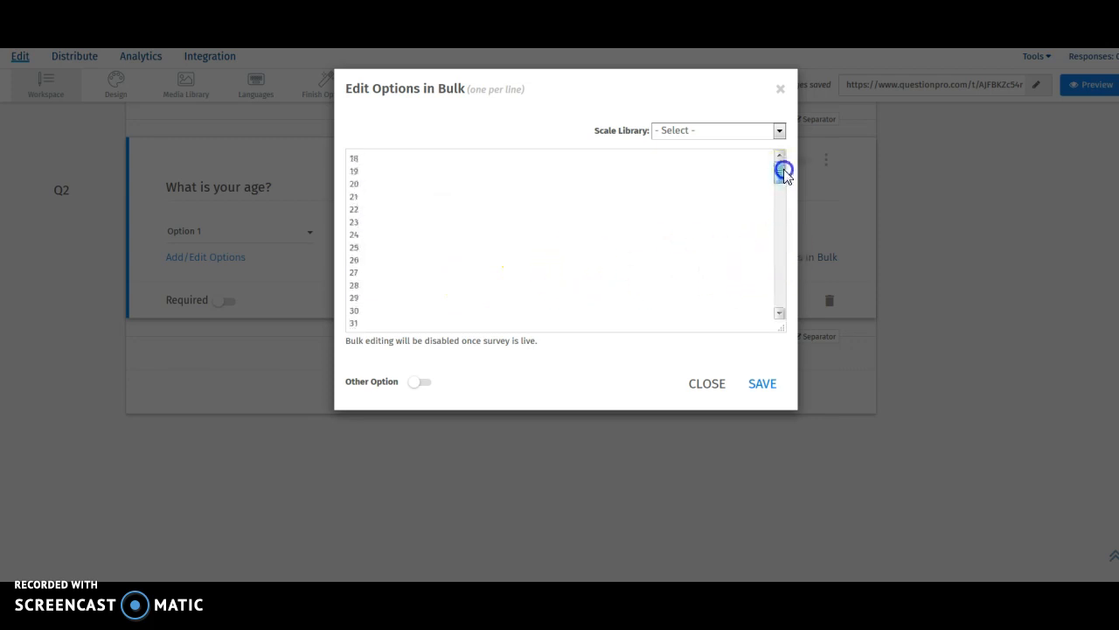
click(353, 158)
click(761, 392)
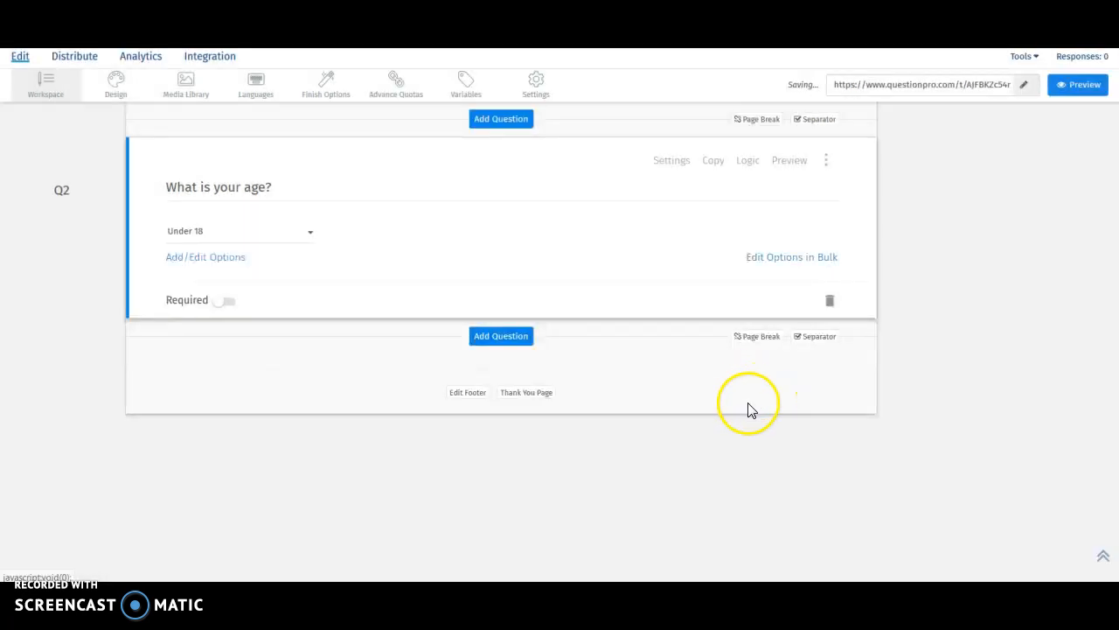
Check the answer list in the age question's drop-down and review the gender and age questions.
scroll(428, 227, up, 1)
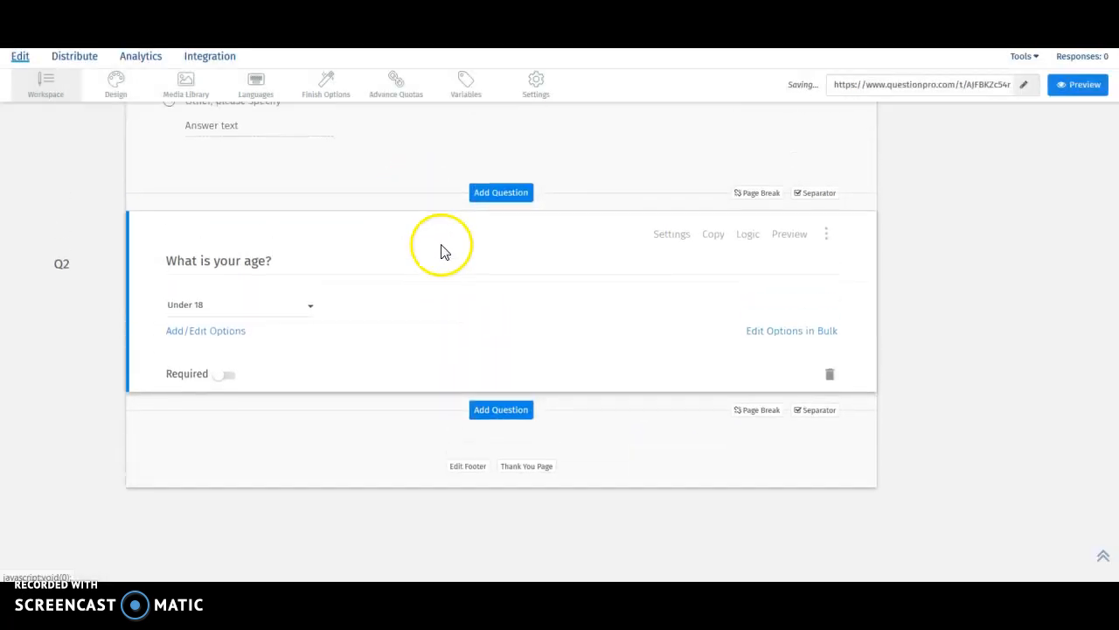
click(311, 310)
scroll(232, 367, down, 6)
scroll(233, 367, down, 4)
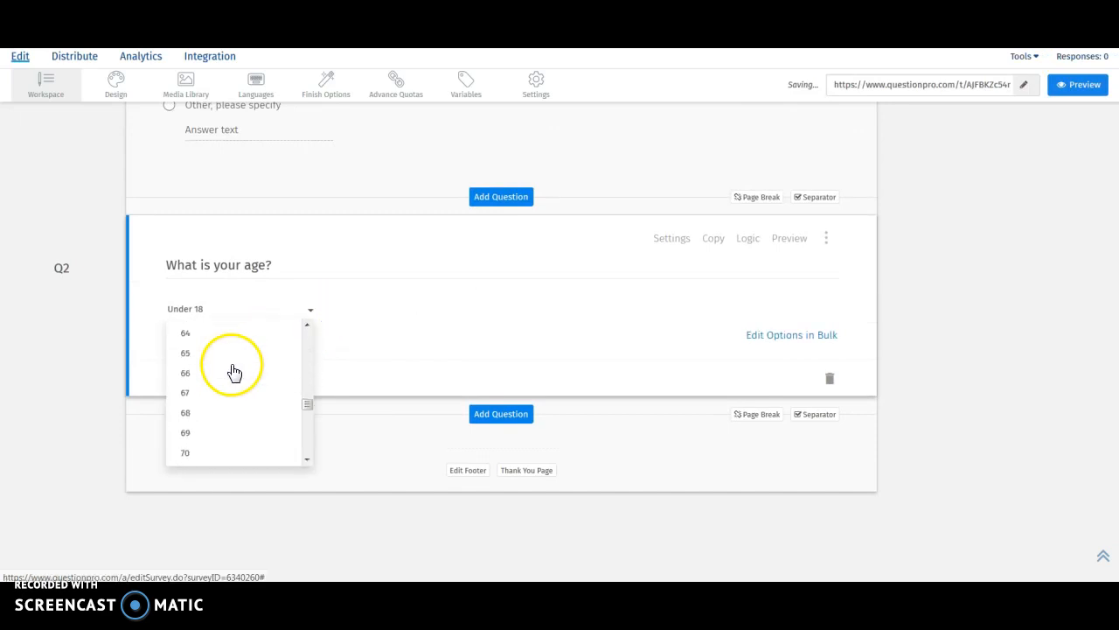
scroll(230, 372, up, 1)
click(411, 322)
scroll(411, 323, up, 4)
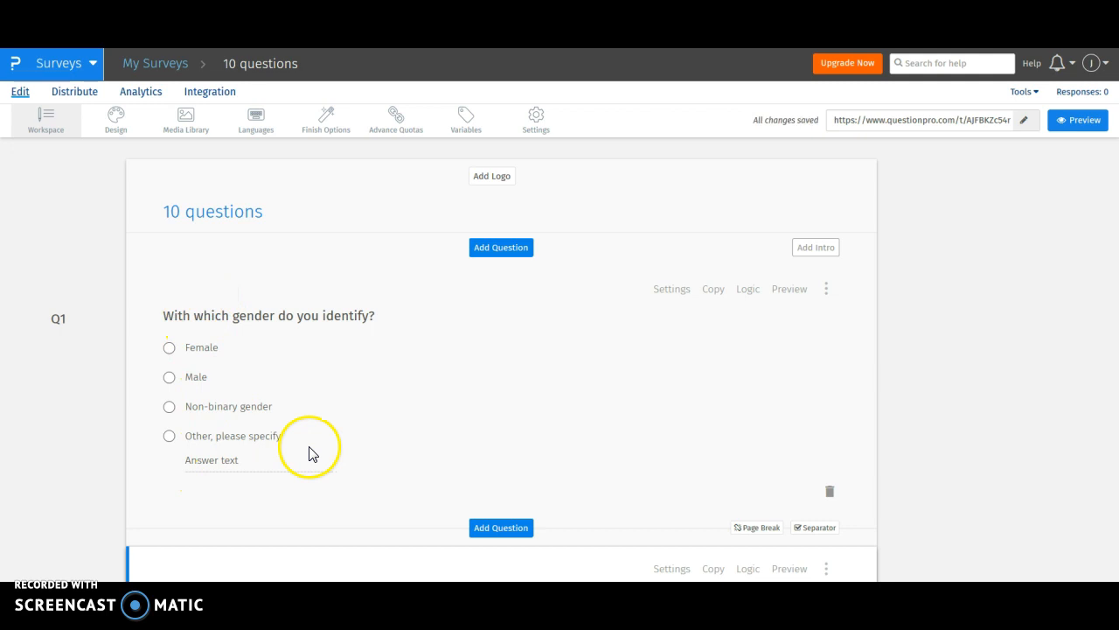
scroll(307, 451, down, 3)
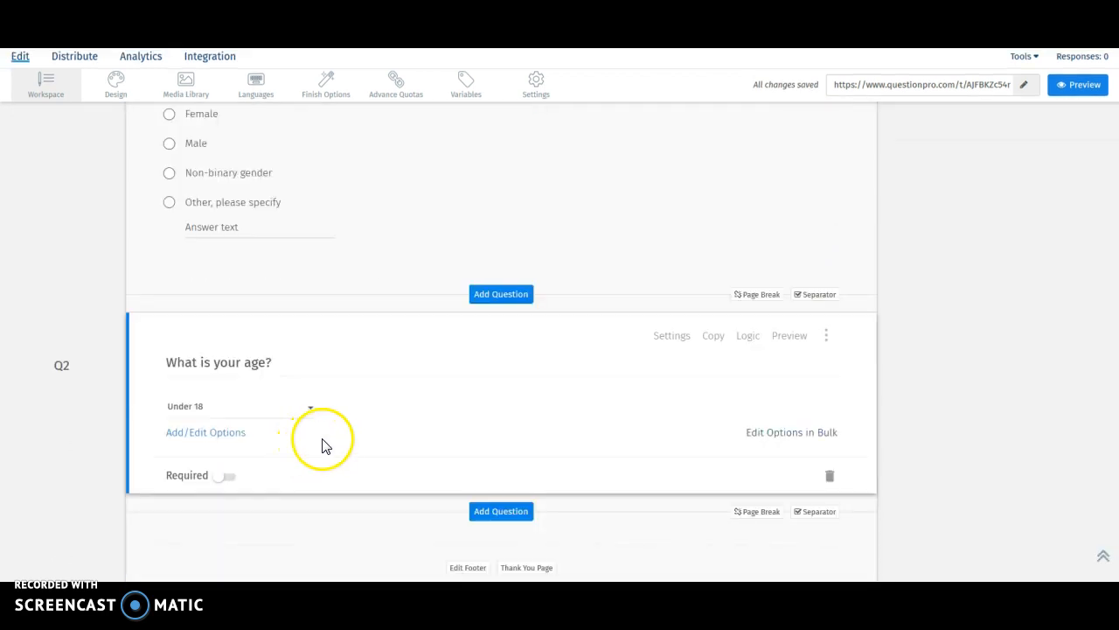
scroll(320, 445, up, 2)
scroll(344, 423, down, 2)
scroll(341, 242, down, 1)
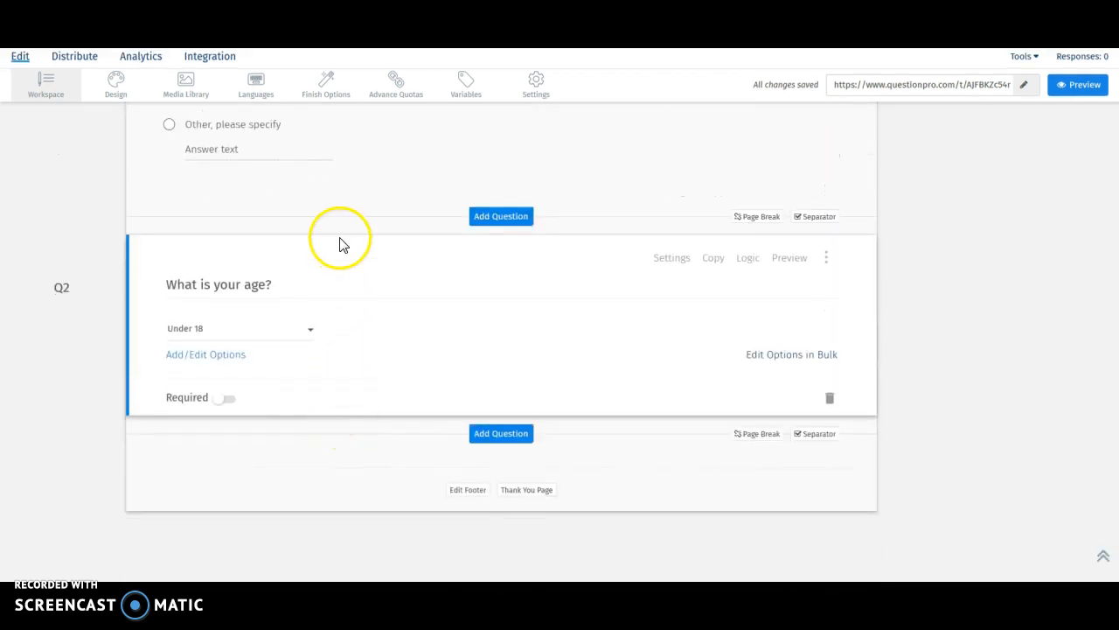
scroll(340, 242, up, 2)
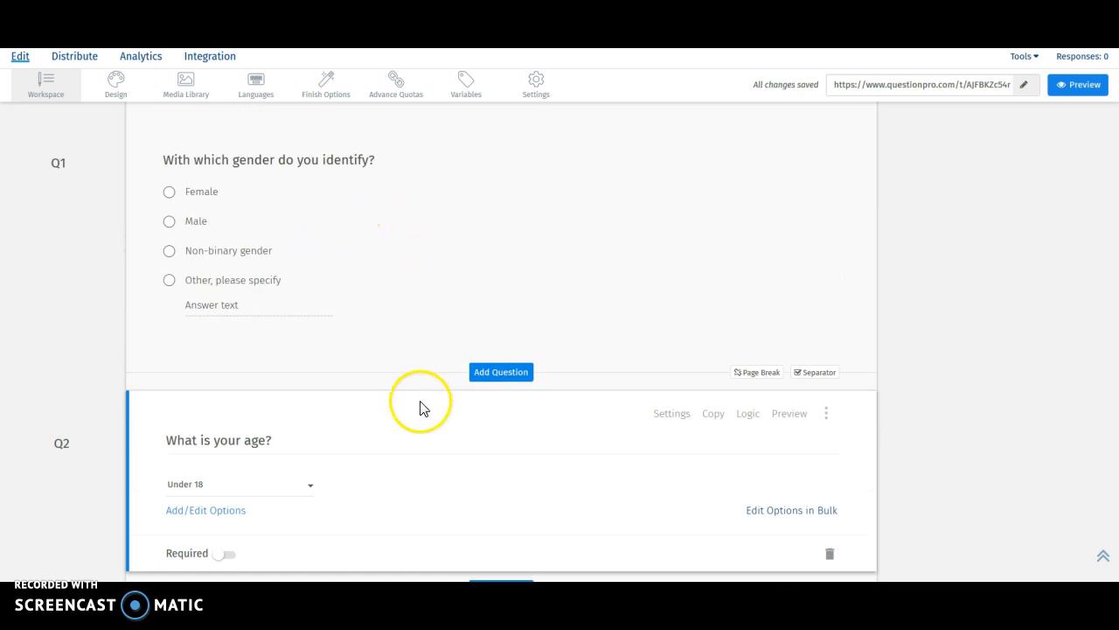
scroll(412, 432, down, 2)
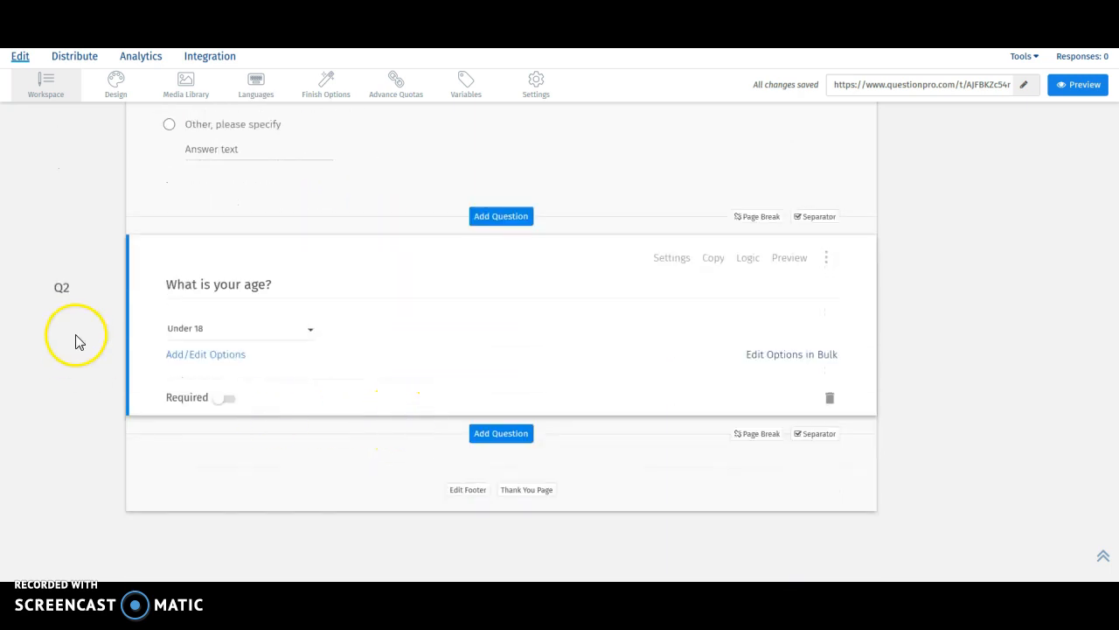
Add a Rank Order question below the age question and give it a fourth option named "Swimming".
click(511, 442)
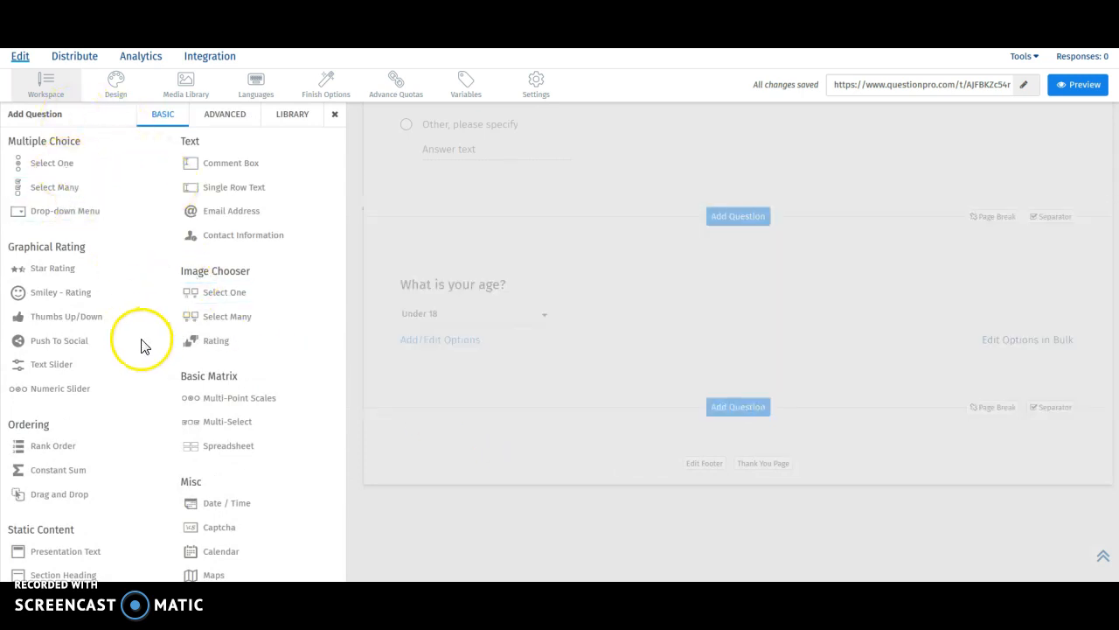
mouse_move(75, 451)
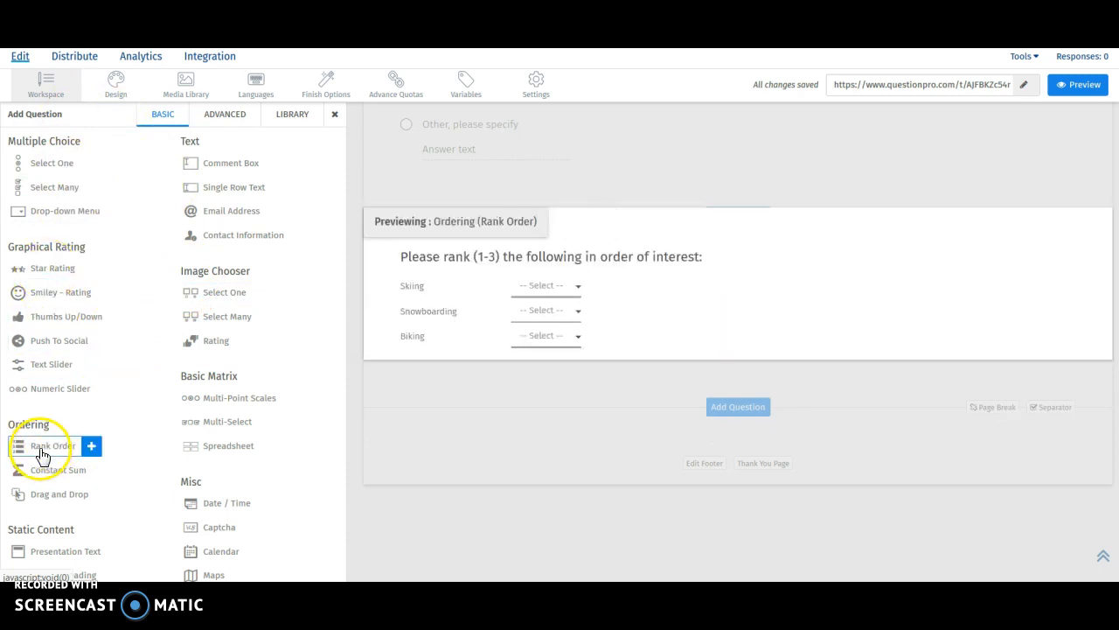
click(65, 451)
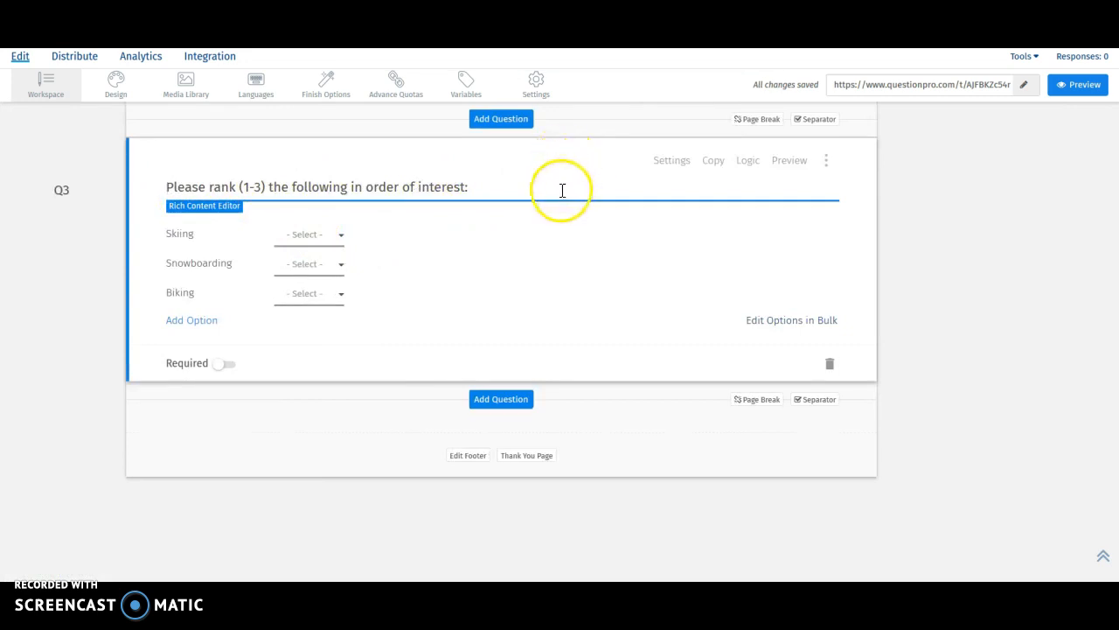
click(340, 234)
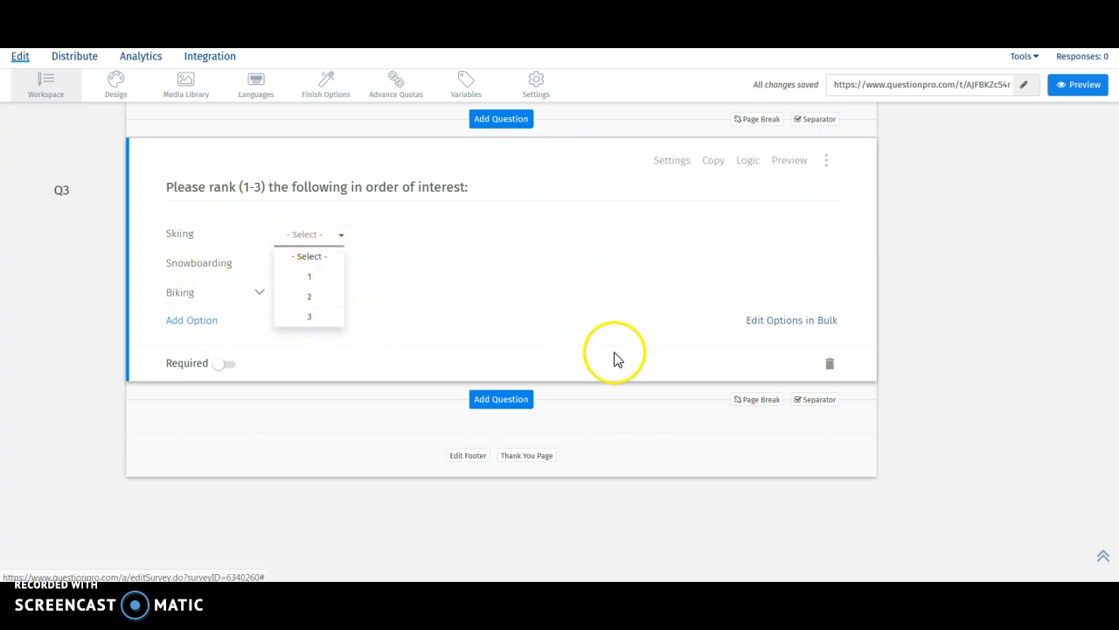
click(950, 311)
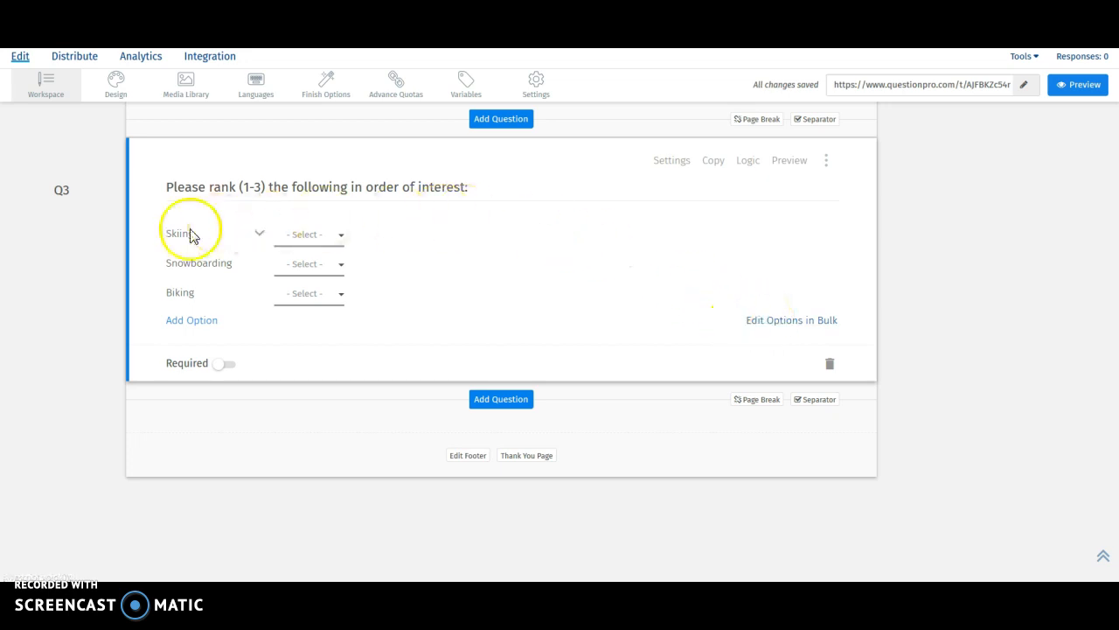
click(185, 322)
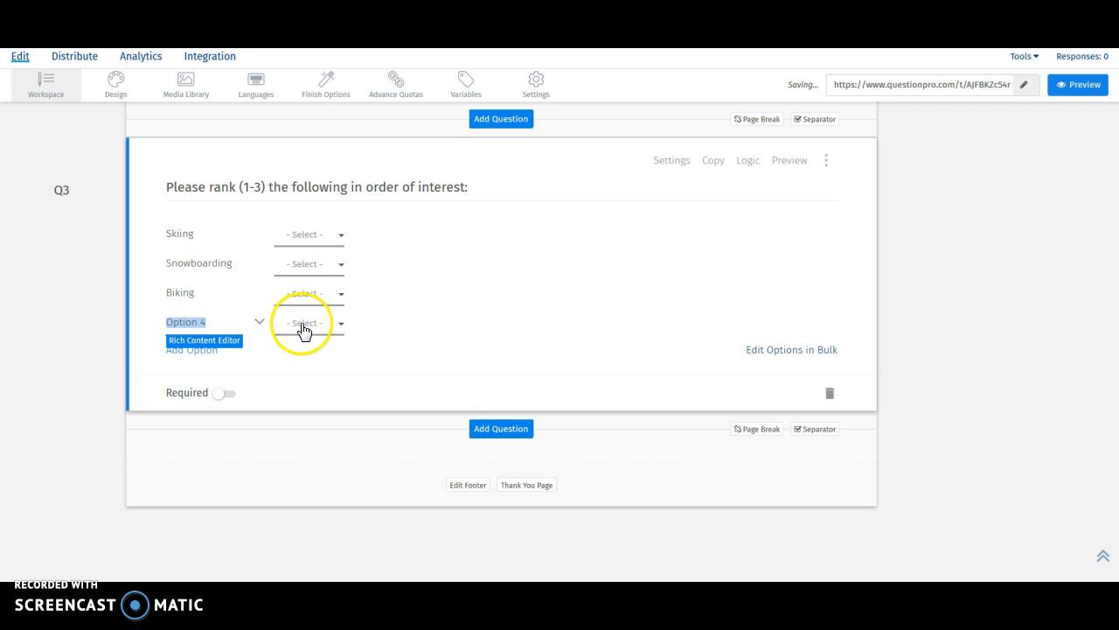
click(444, 264)
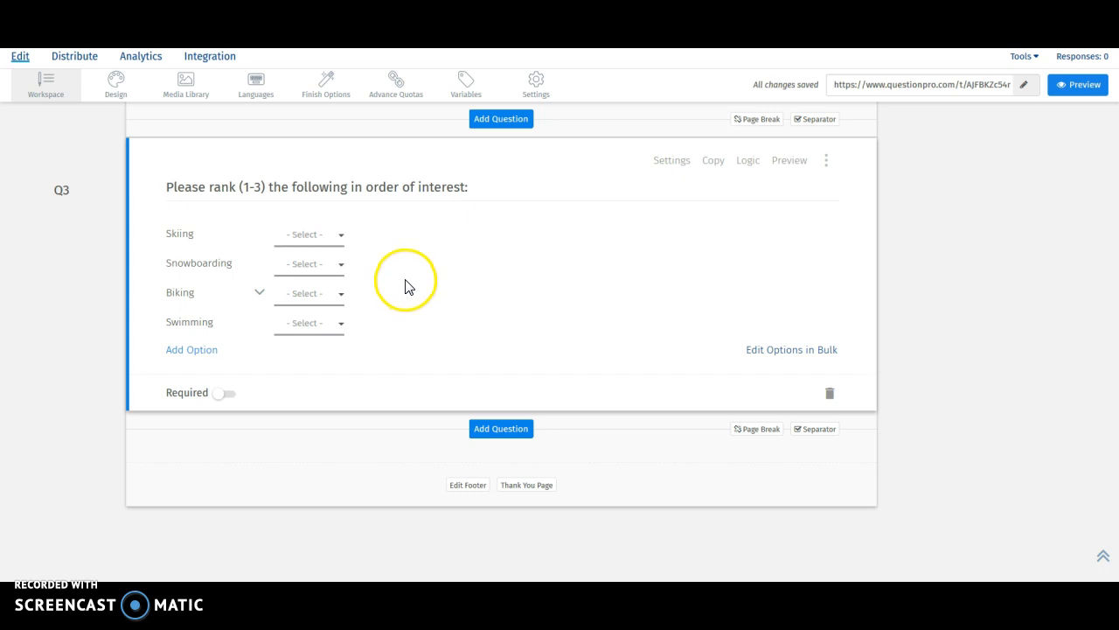
Preview the ranking question, try rank 2 for Skiing and close the preview.
click(791, 161)
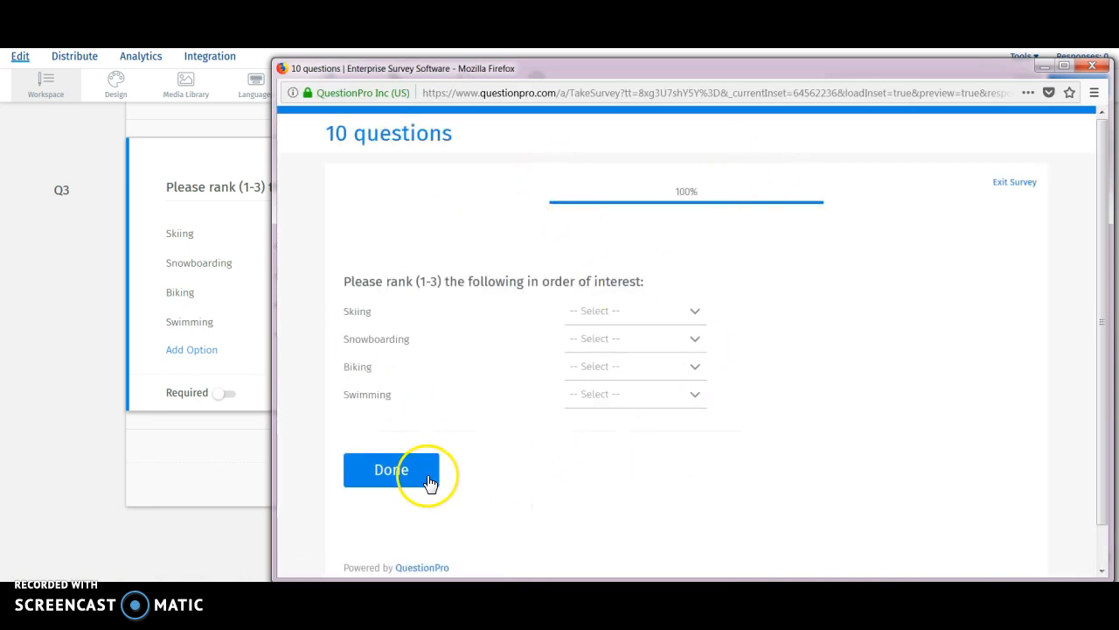
click(699, 311)
click(609, 395)
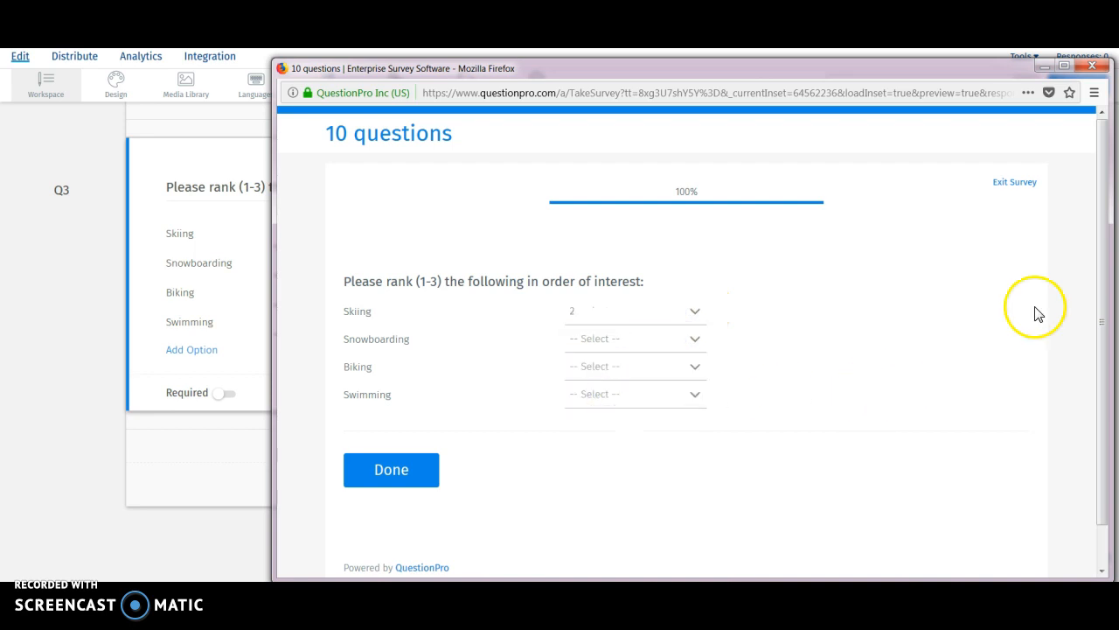
click(1089, 68)
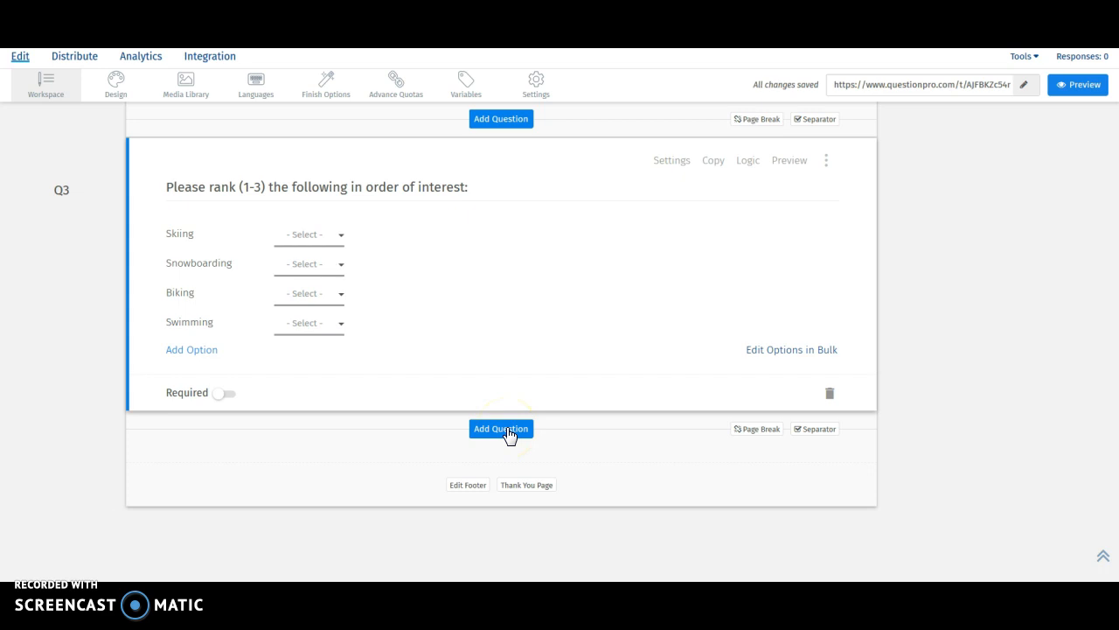
Add a Multi-Point Scales matrix question below the ranking question and bring up the Word document containing the stigma measurement items.
click(506, 429)
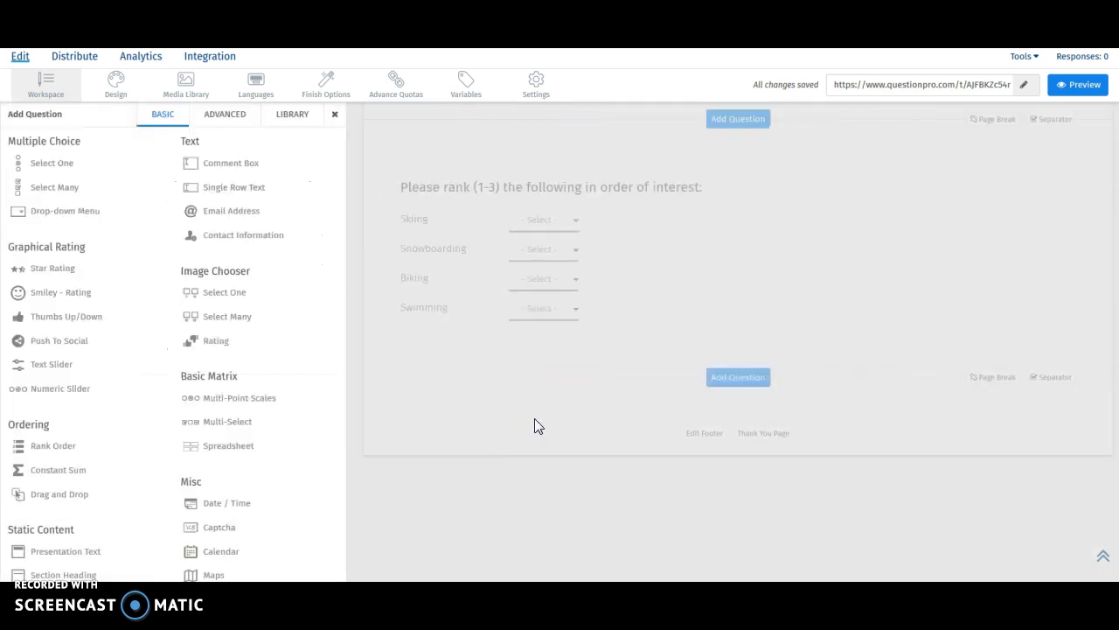
mouse_move(229, 404)
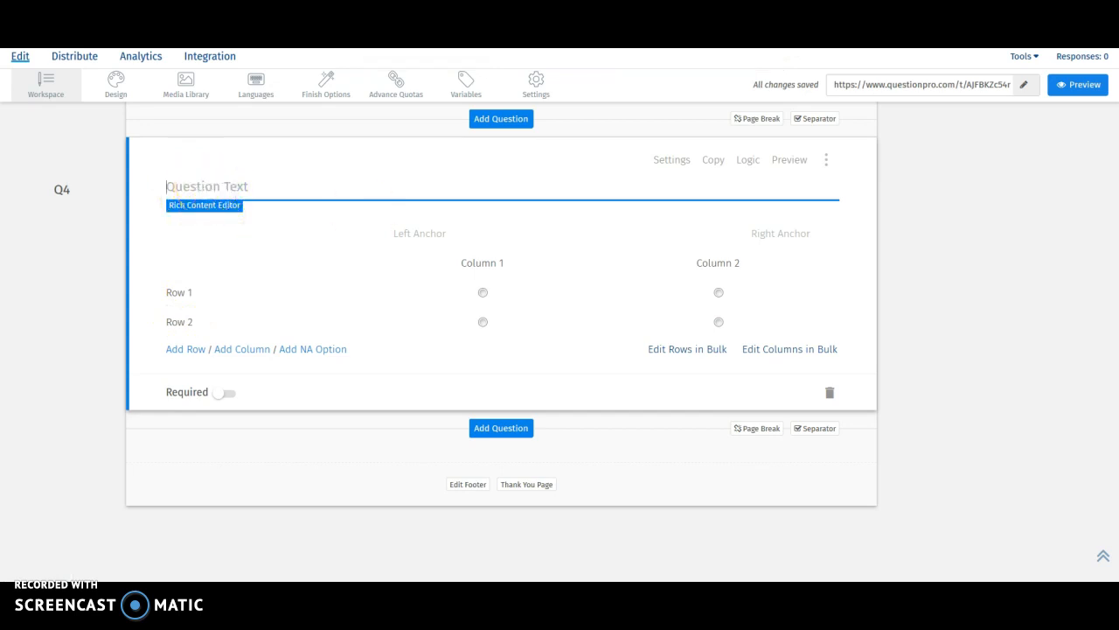
drag(1118, 214, 456, 71)
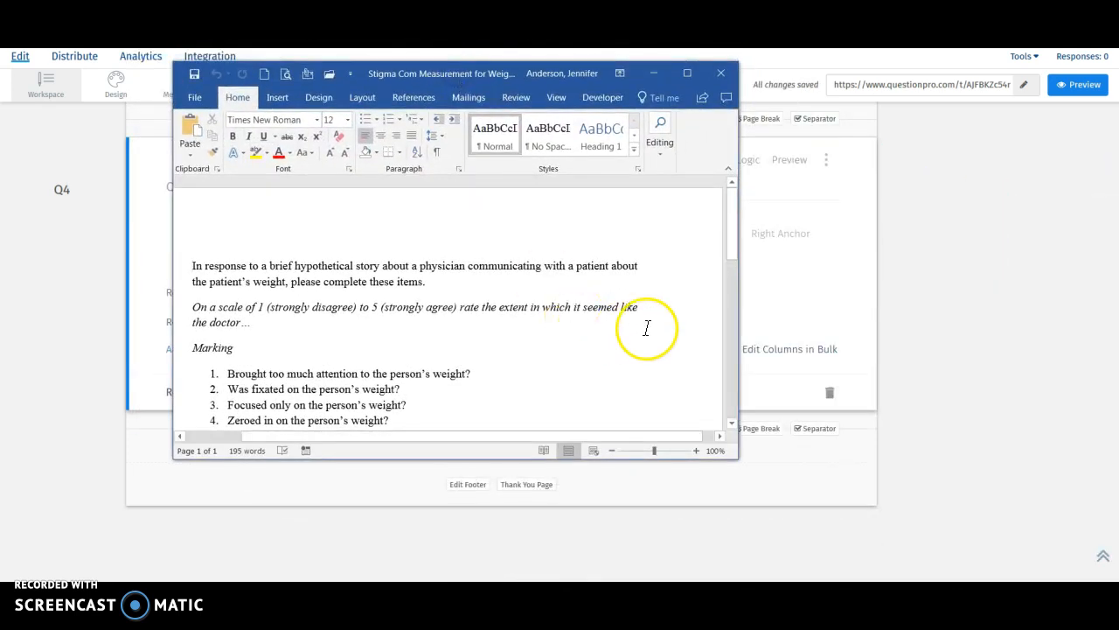
Copy the italic 1 to 5 rating instruction from the Word document and paste it as the matrix question's text in QuestionPro.
scroll(656, 293, down, 1)
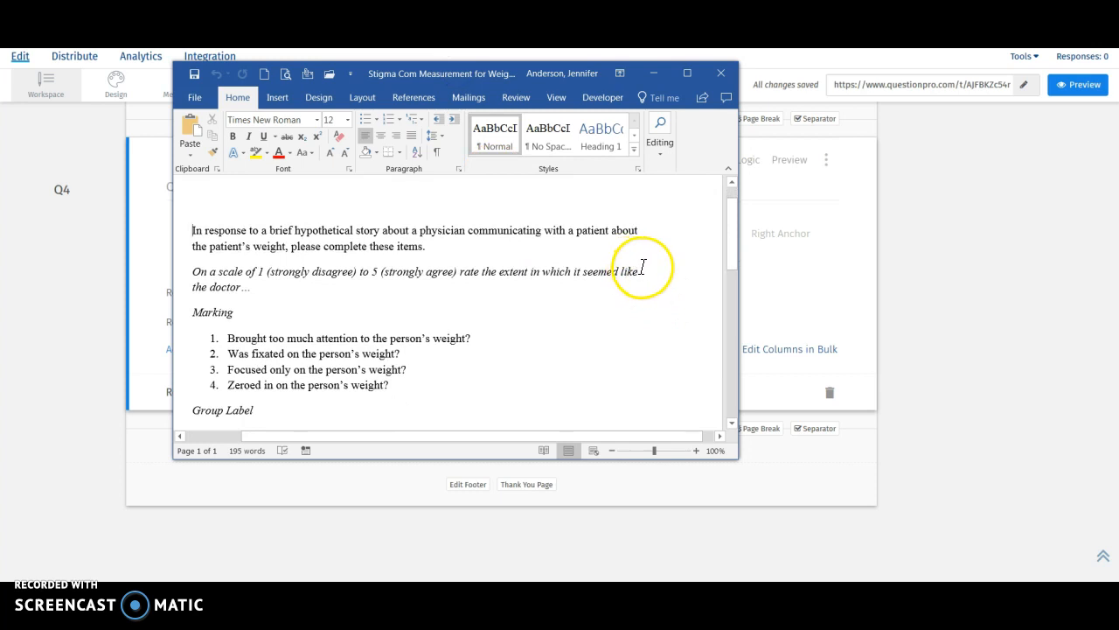
scroll(617, 263, down, 1)
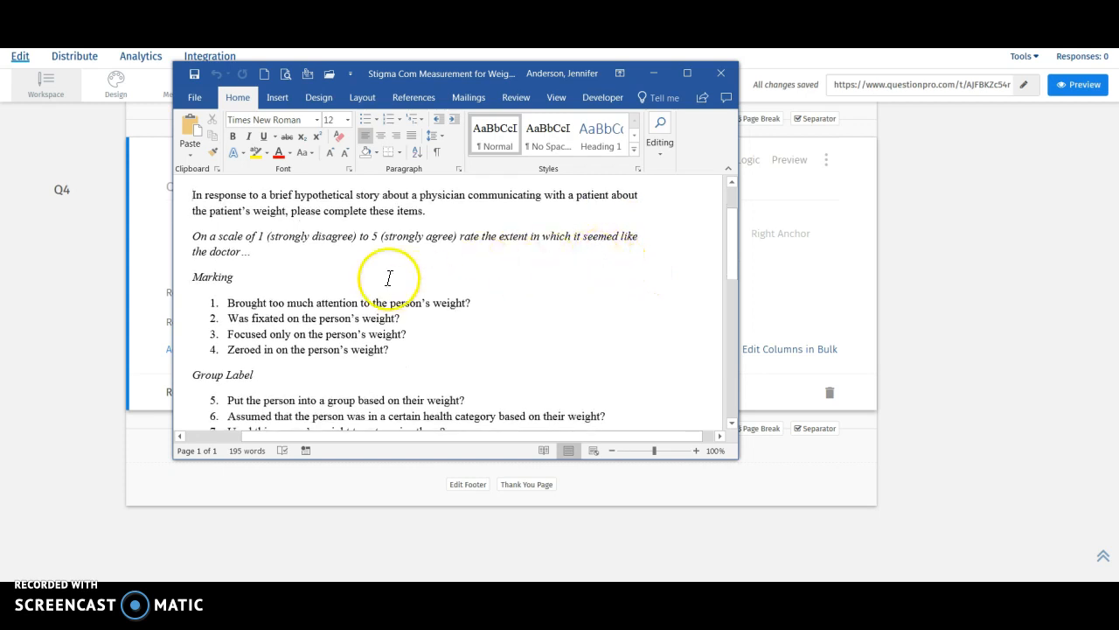
drag(251, 252, 194, 238)
key(ctrl+c)
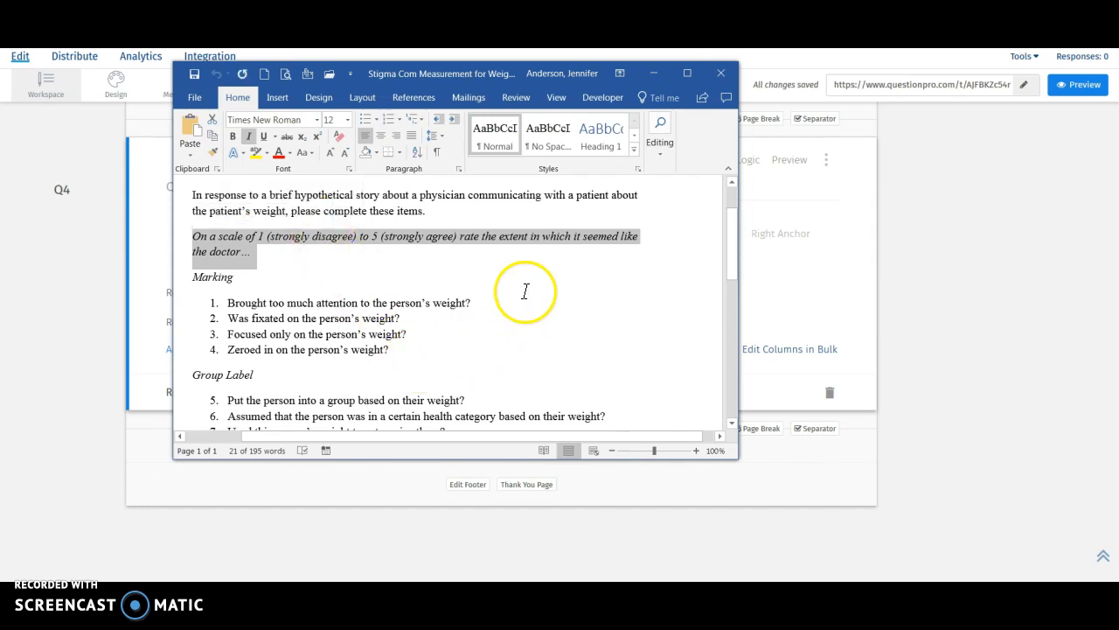
click(891, 201)
click(249, 187)
key(ctrl+v)
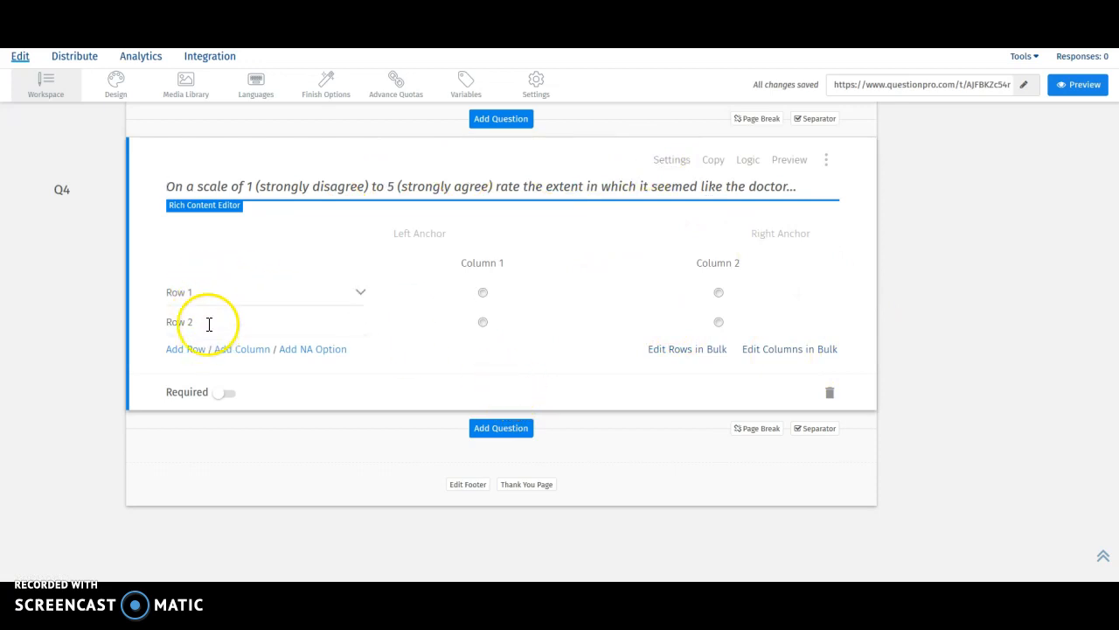
Clear the matrix's default rows in the bulk row editor and copy the four Marking items from the Word document without their numbering.
click(687, 349)
triple_click(360, 172)
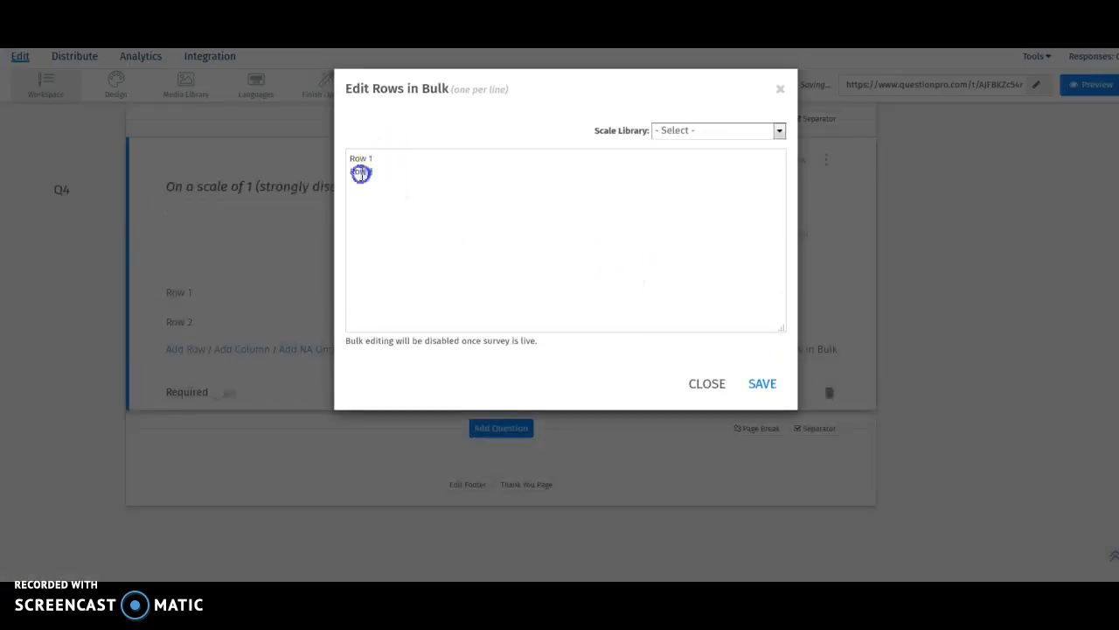
key(alt+Tab)
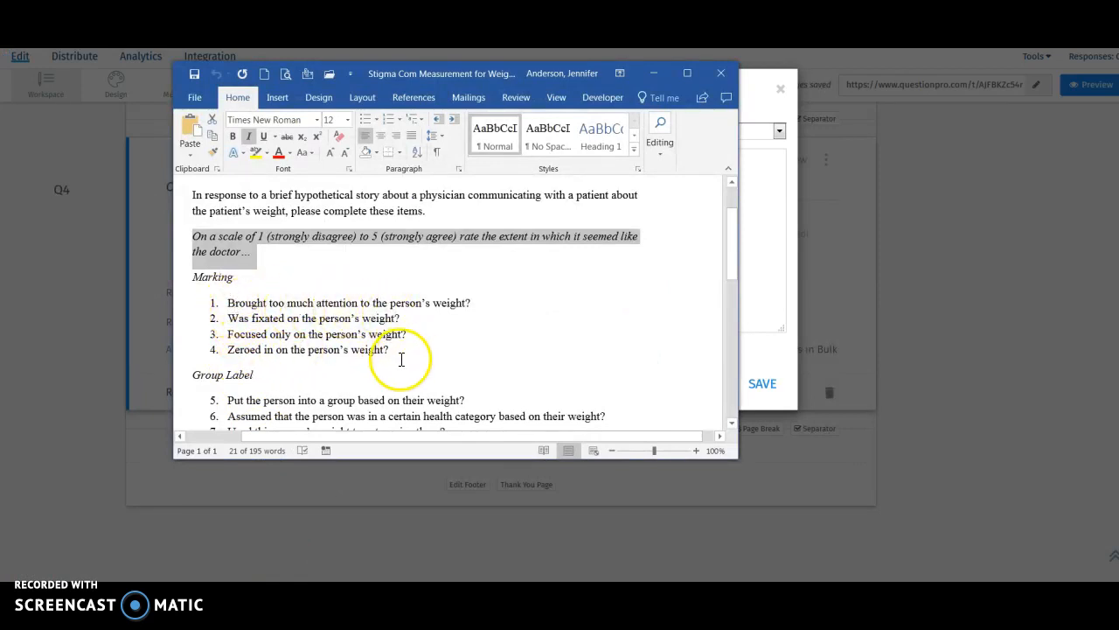
drag(391, 350, 237, 308)
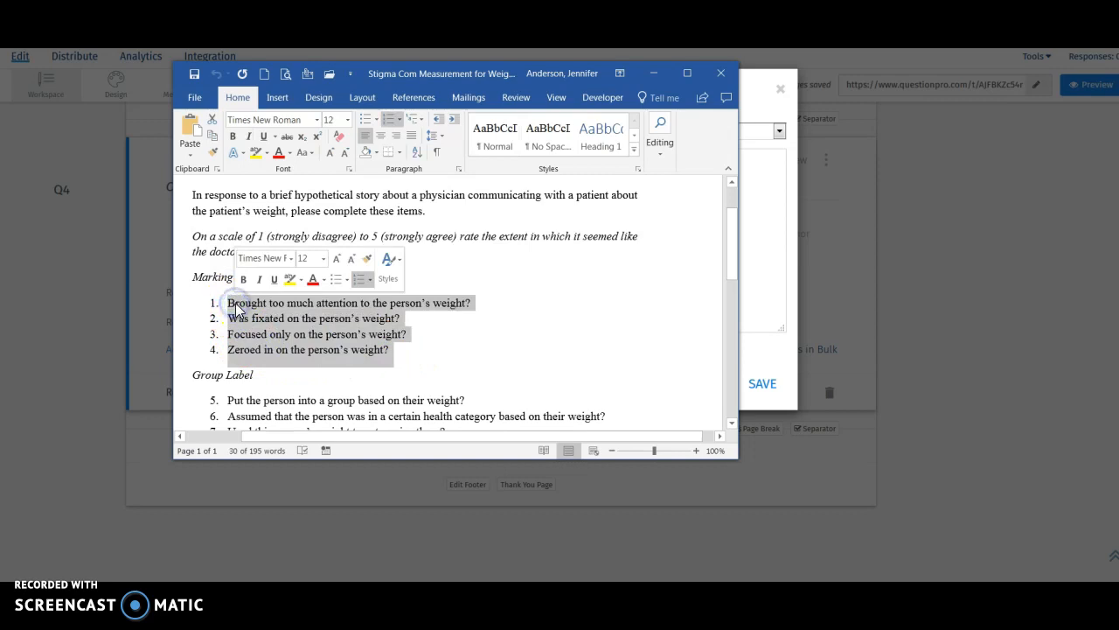
click(389, 119)
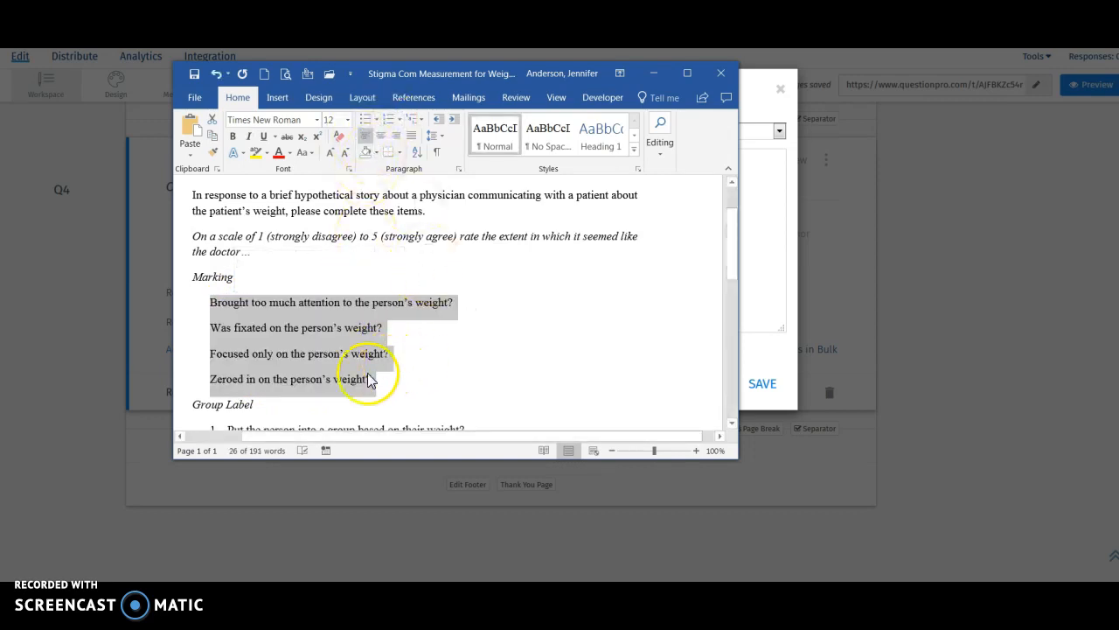
right_click(319, 371)
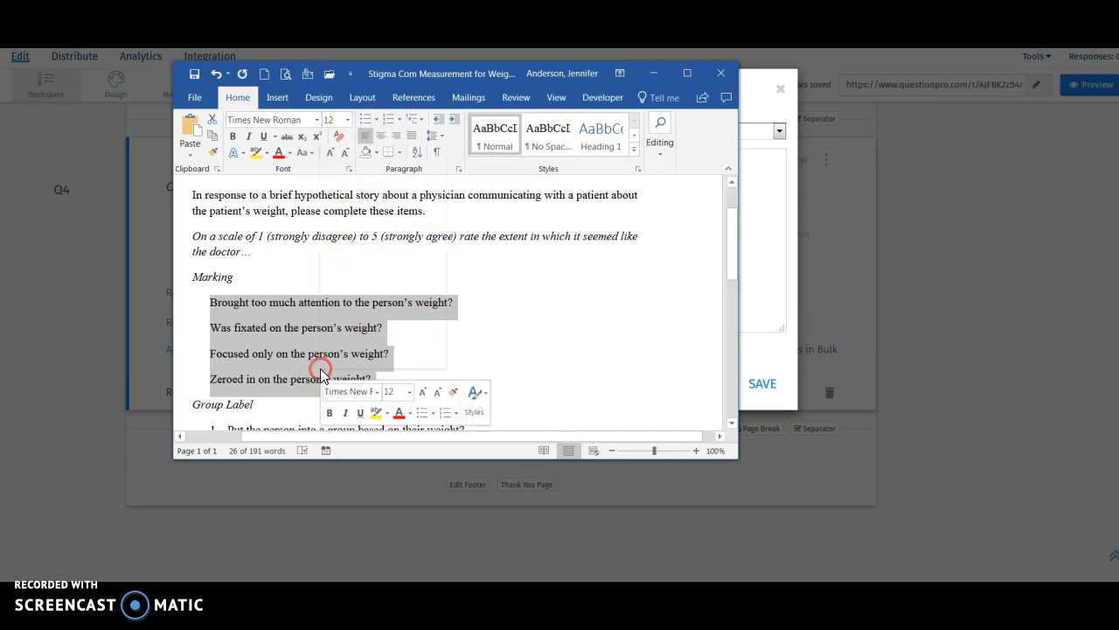
click(372, 175)
Paste the four Marking items into QuestionPro's bulk row editor and save them as the matrix rows.
click(769, 222)
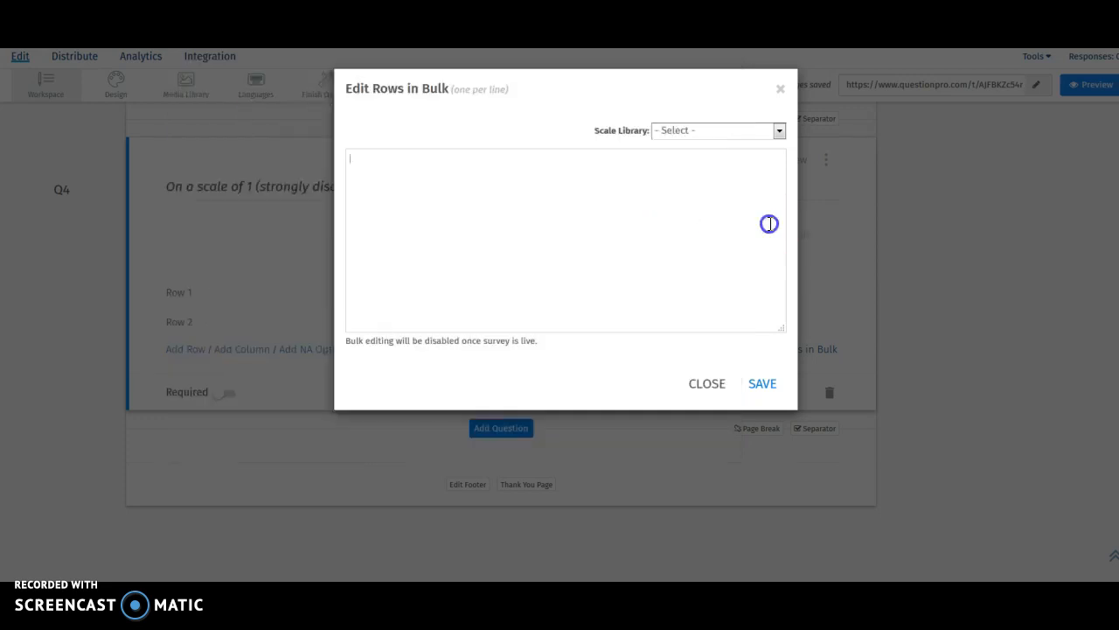
right_click(363, 178)
click(396, 233)
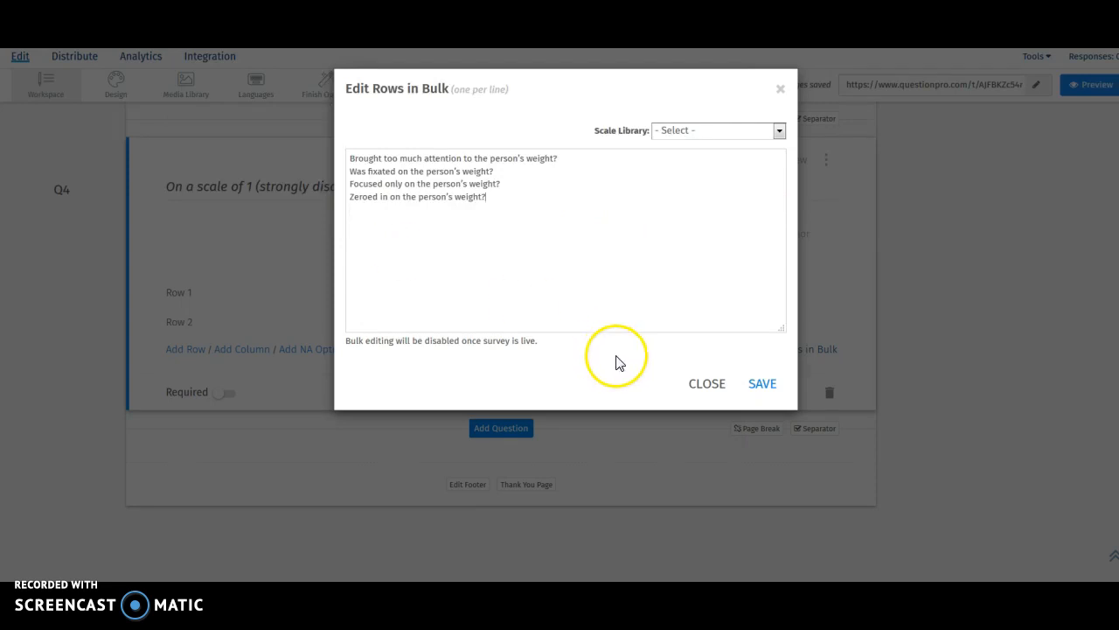
click(774, 391)
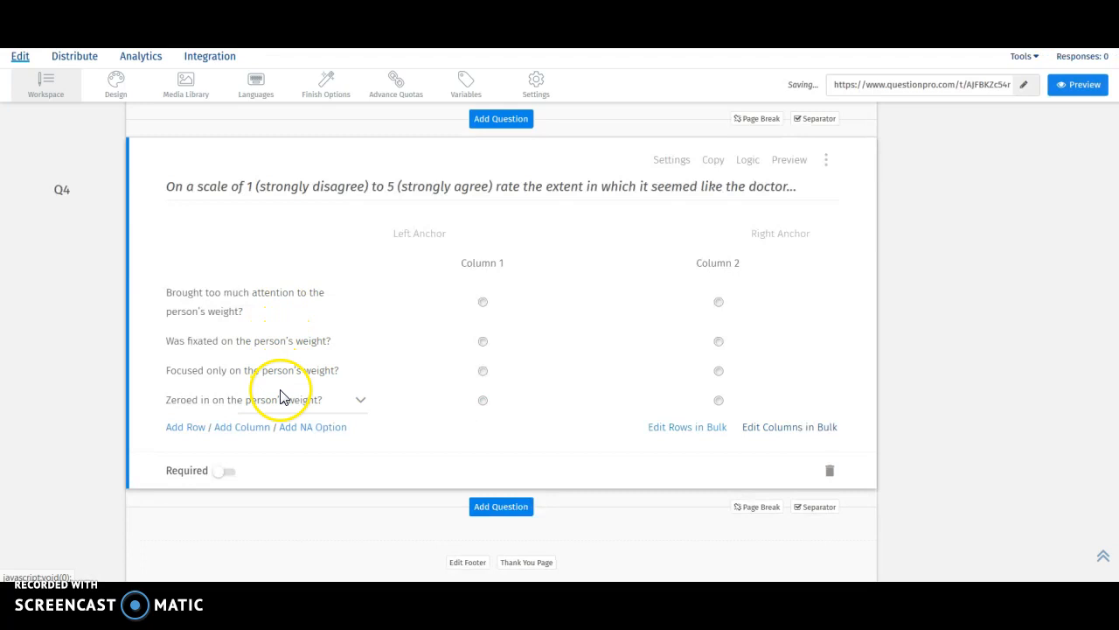
Replace the matrix columns with the Disagree - Agree library scale, change the middle option to "Undecided/Neutral" and save.
click(797, 428)
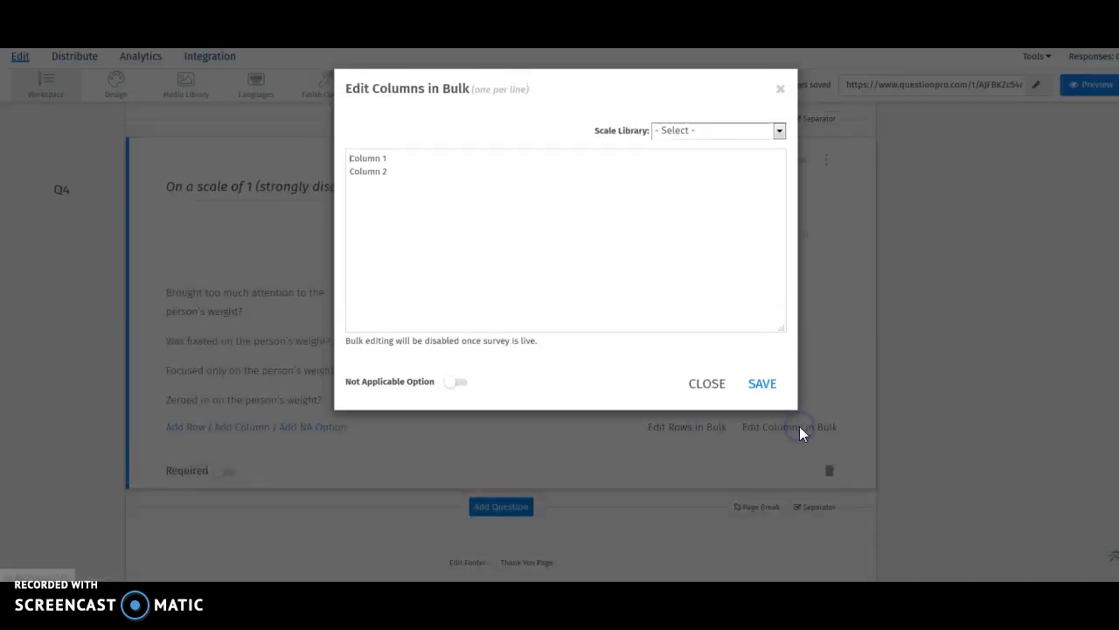
drag(397, 177, 373, 174)
click(760, 131)
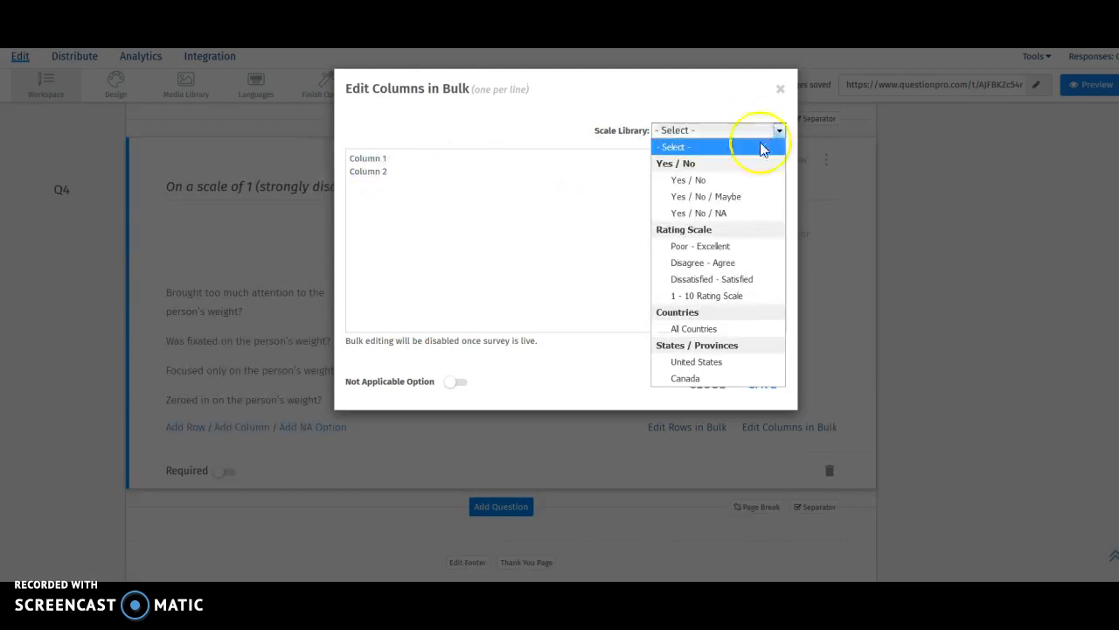
click(750, 263)
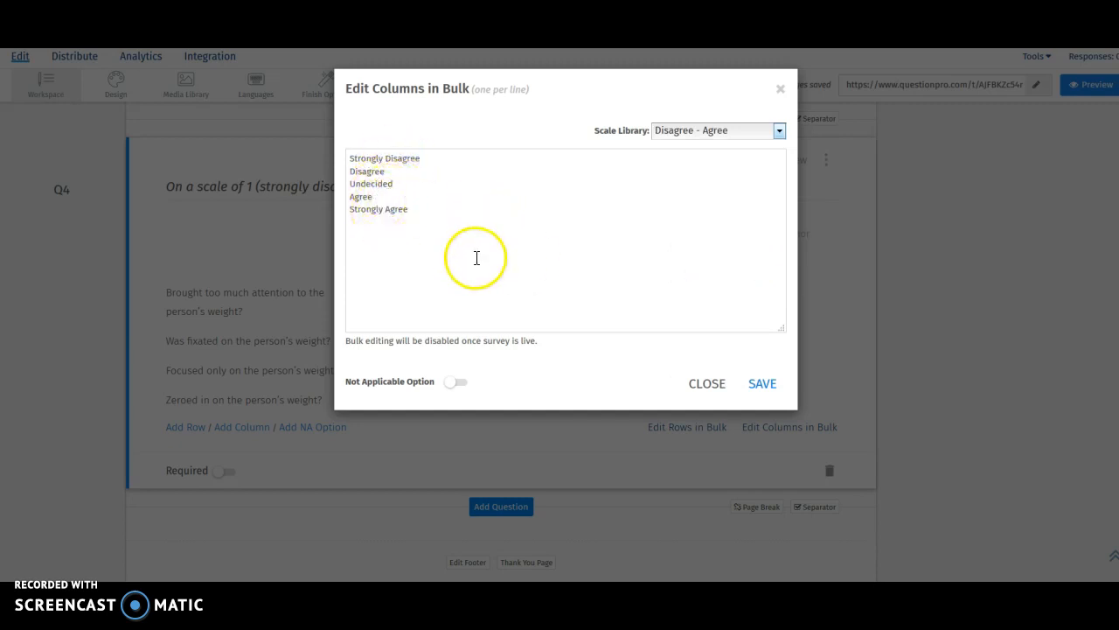
click(395, 183)
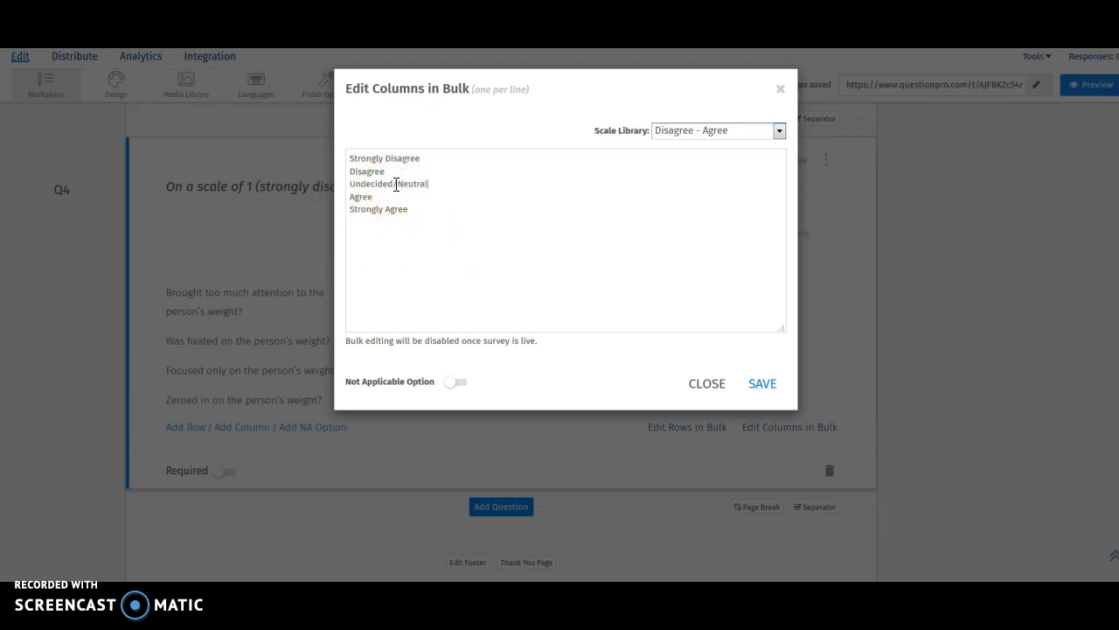
click(763, 386)
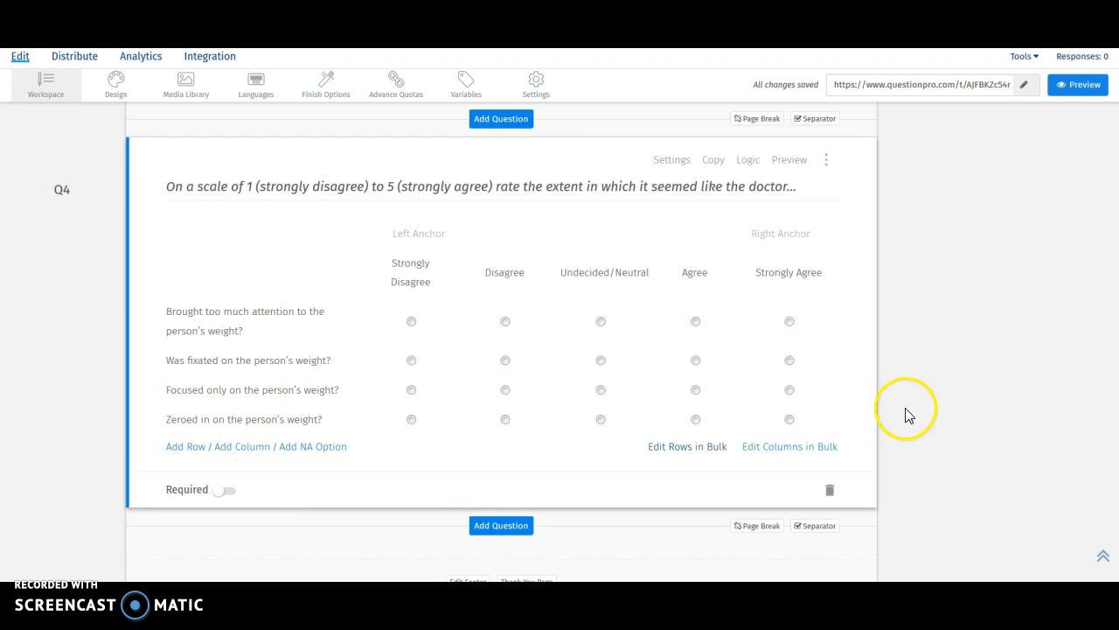
Return to the list of surveys and open the "Health COM Model Preference" survey.
scroll(974, 350, up, 5)
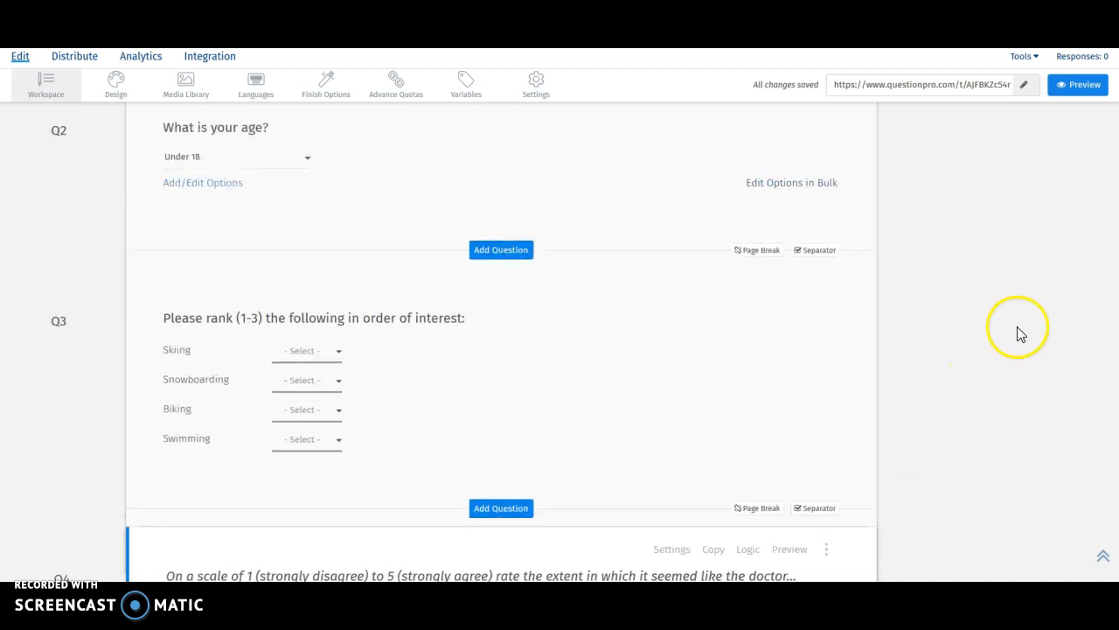
scroll(989, 278, up, 5)
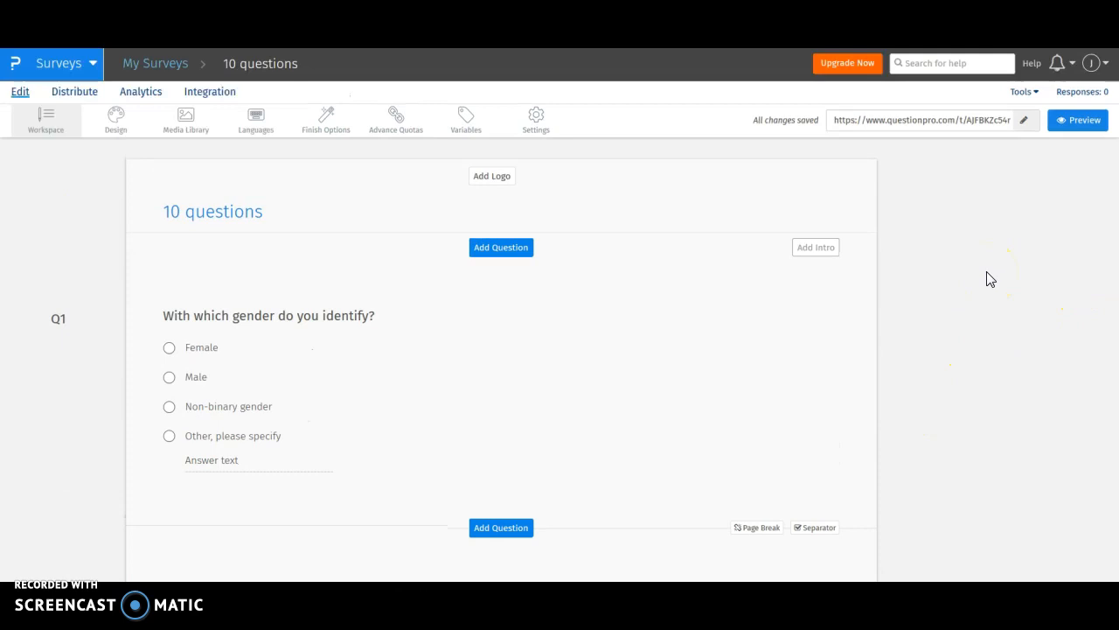
click(147, 66)
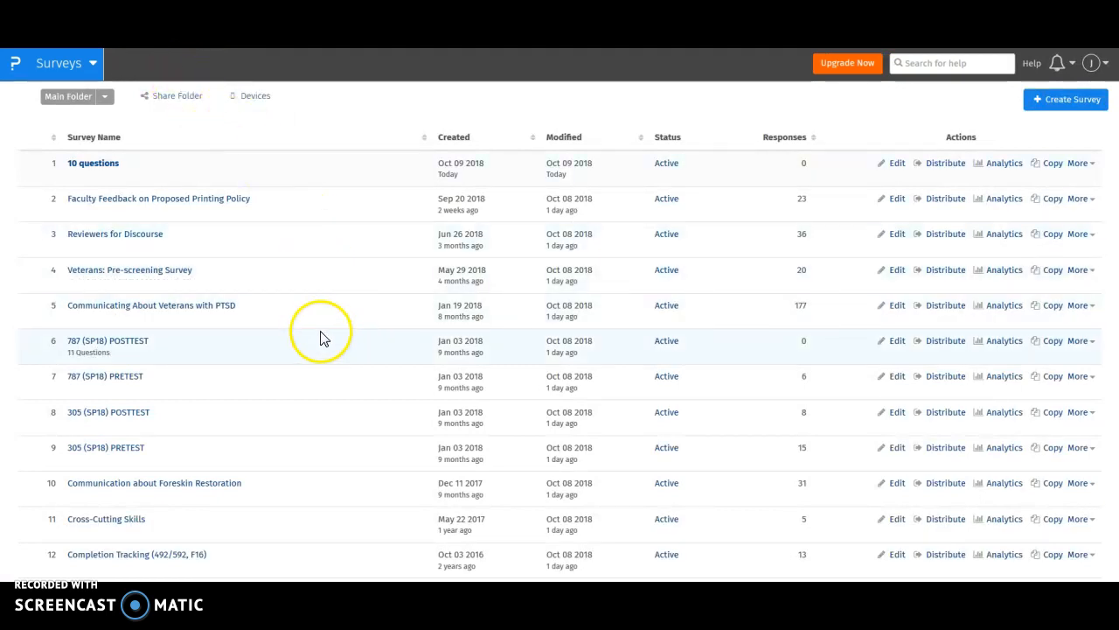
scroll(348, 435, down, 3)
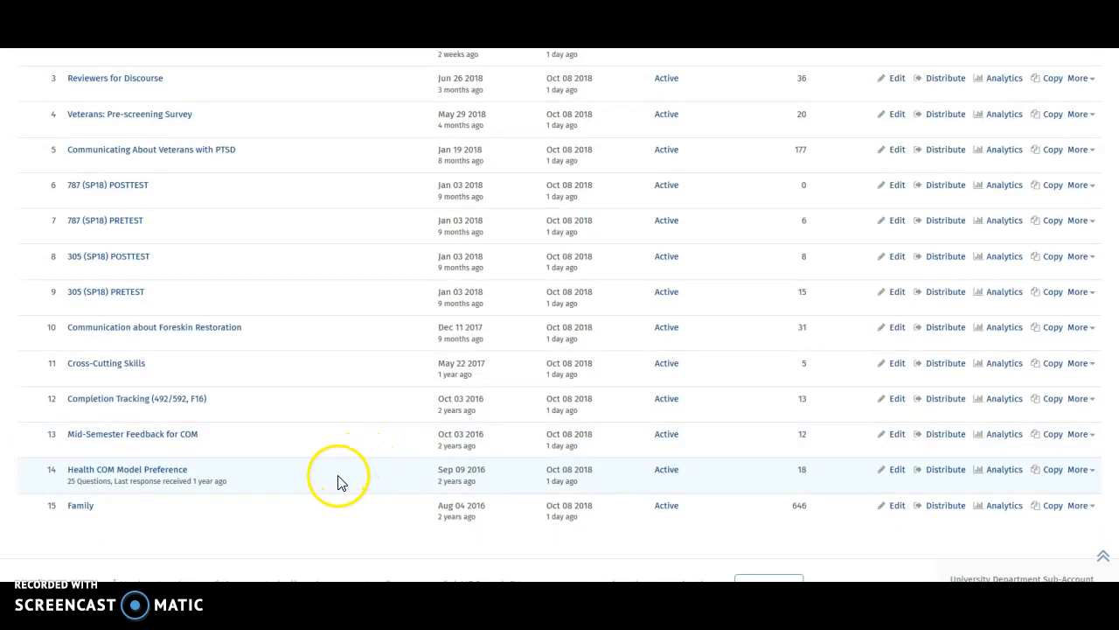
click(101, 472)
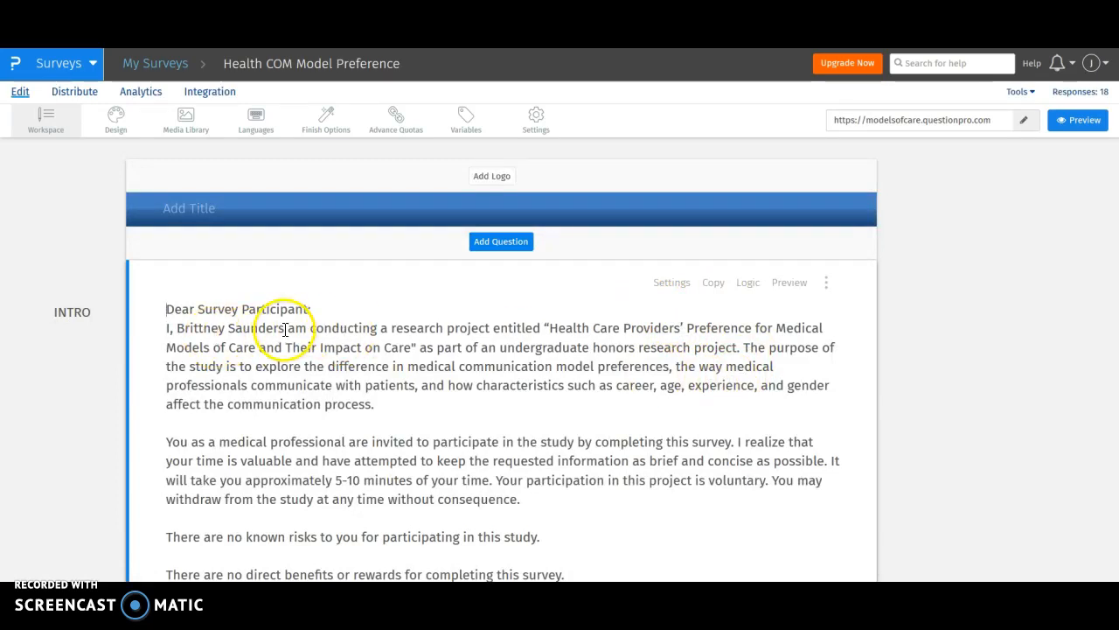
Review the Health COM Model Preference survey's consent introduction, models of care descriptions and questions.
scroll(988, 267, down, 3)
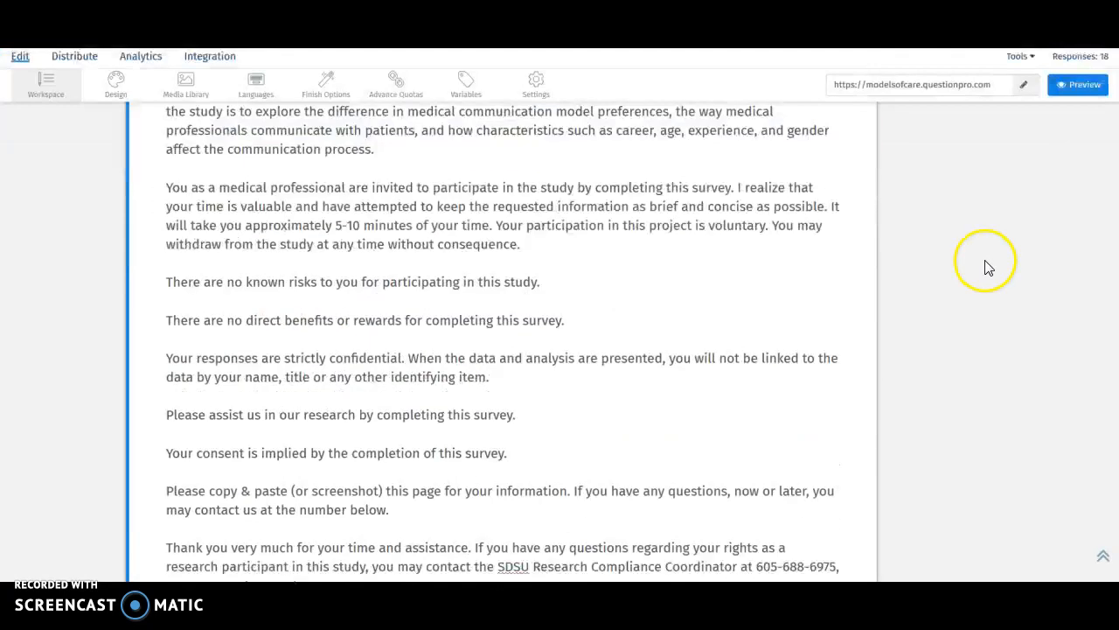
scroll(988, 267, down, 5)
scroll(992, 280, up, 6)
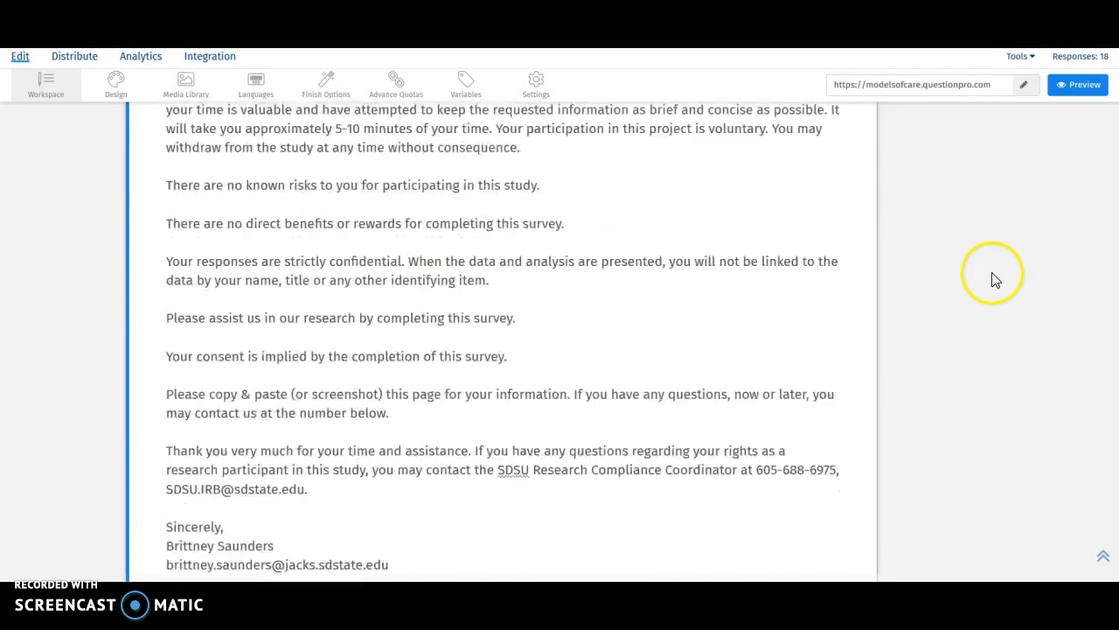
scroll(993, 279, down, 5)
scroll(994, 280, up, 8)
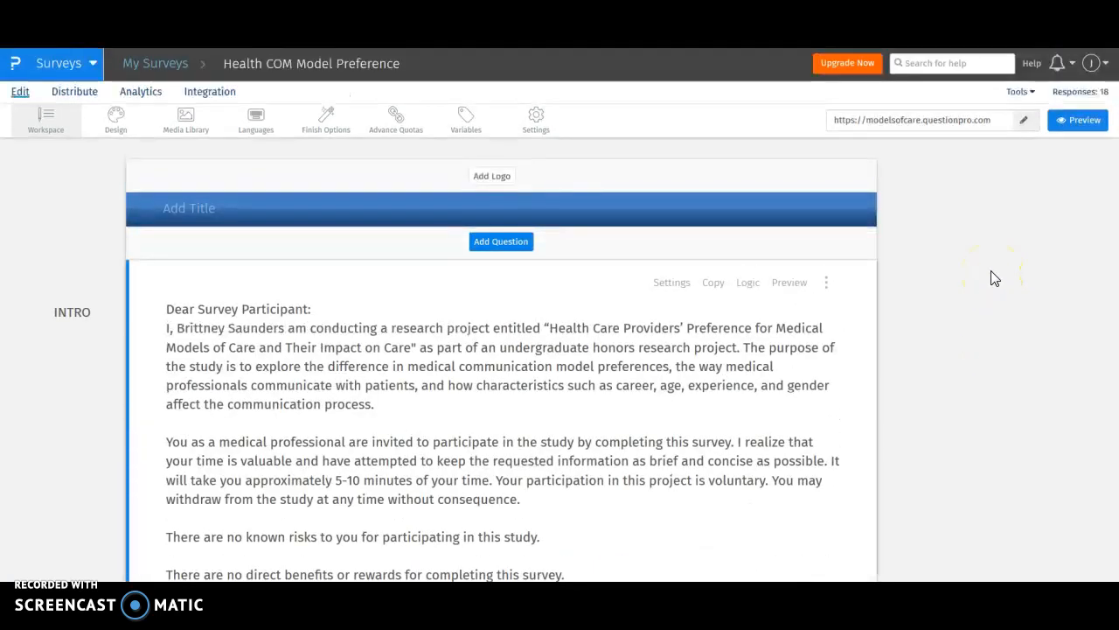
scroll(992, 271, down, 1)
scroll(994, 277, down, 10)
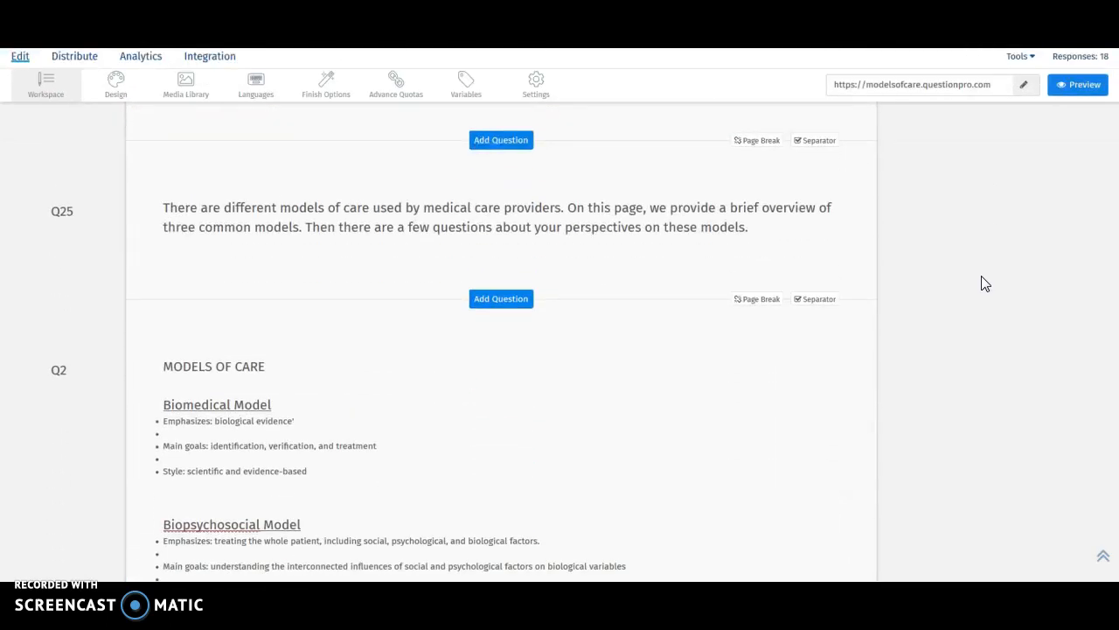
scroll(981, 276, up, 3)
scroll(981, 275, down, 4)
scroll(934, 274, down, 10)
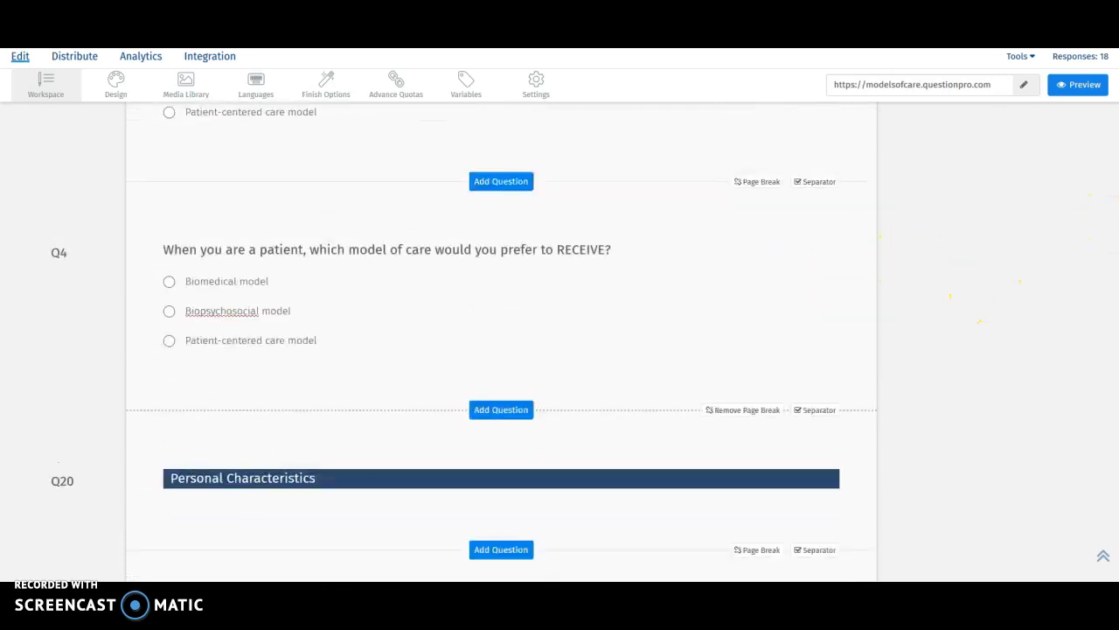
drag(1118, 214, 1118, 70)
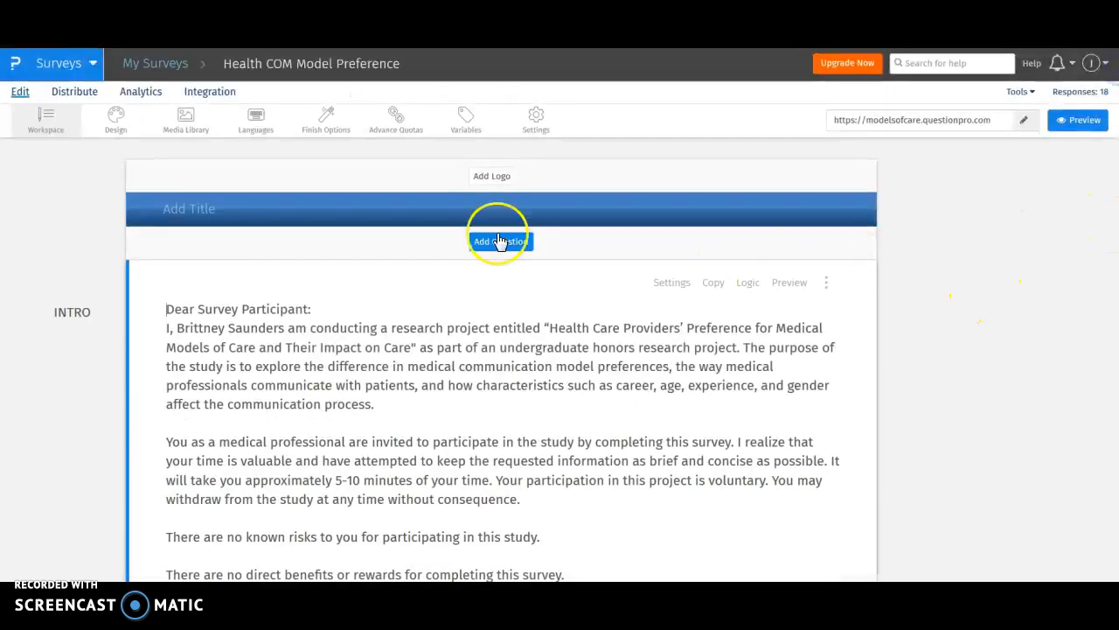
Open the survey's analytics dashboard and examine the response map, the model of care charts and the professional position answers.
click(140, 97)
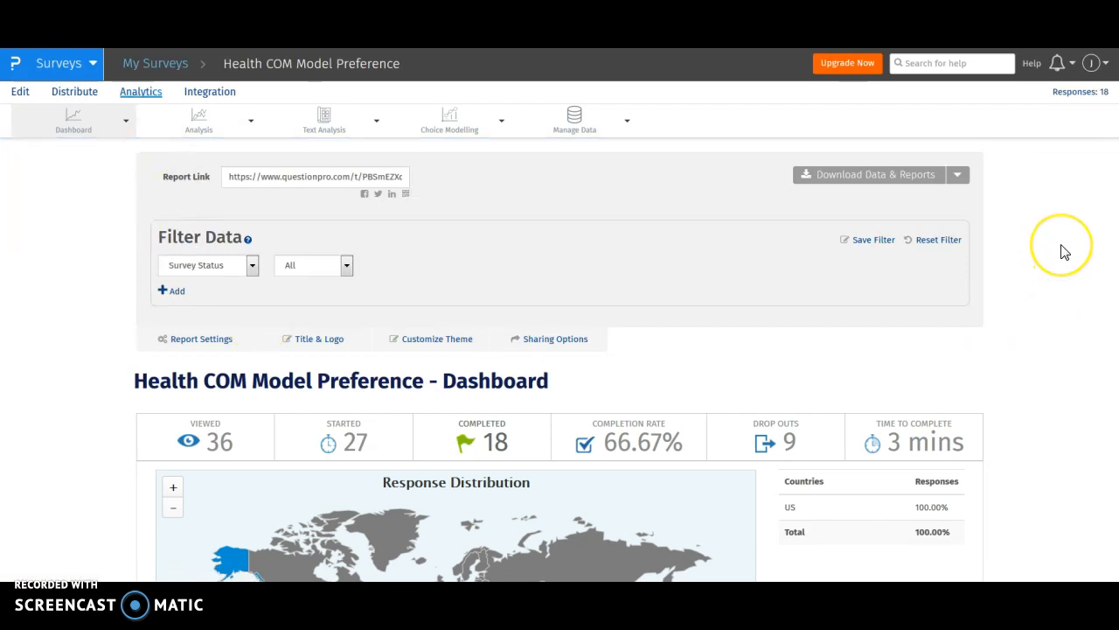
scroll(1065, 252, down, 2)
scroll(1065, 252, down, 4)
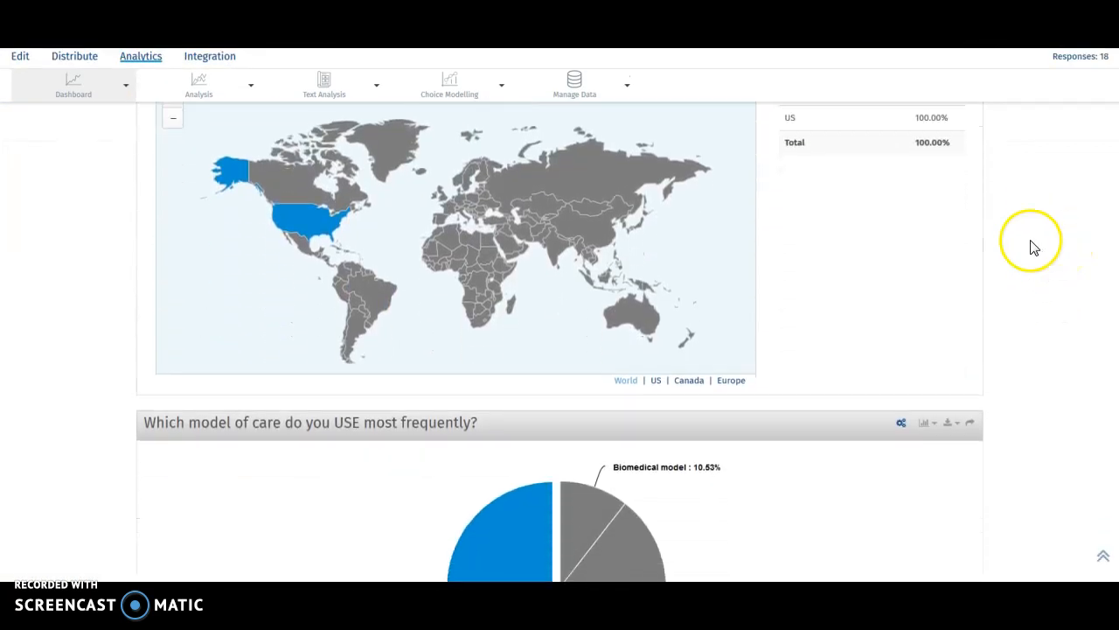
scroll(1031, 287, down, 5)
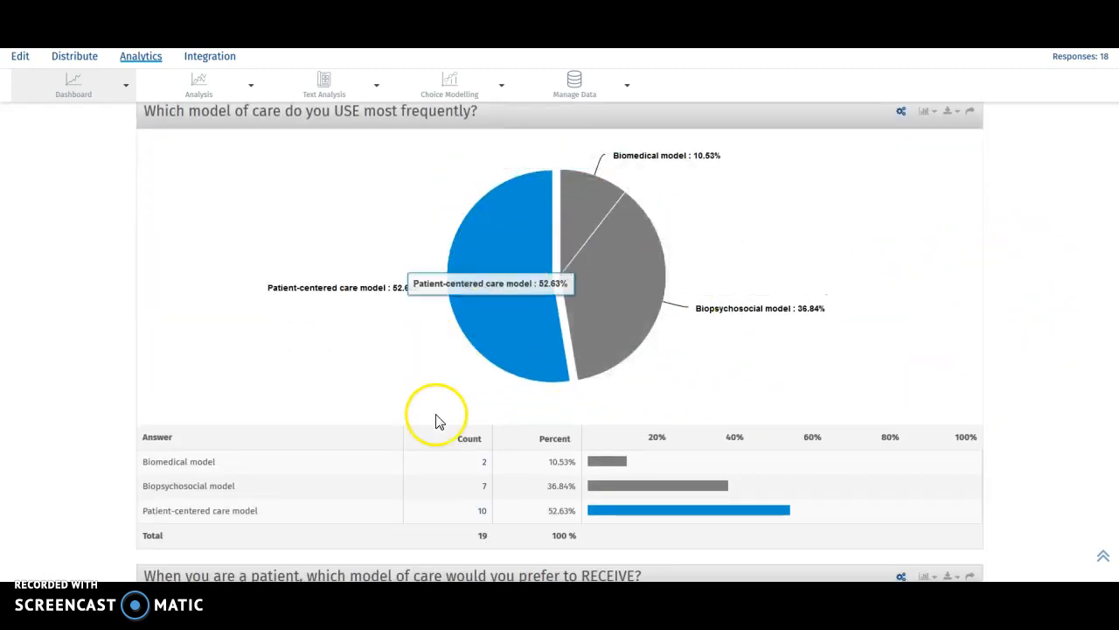
scroll(999, 404, down, 1)
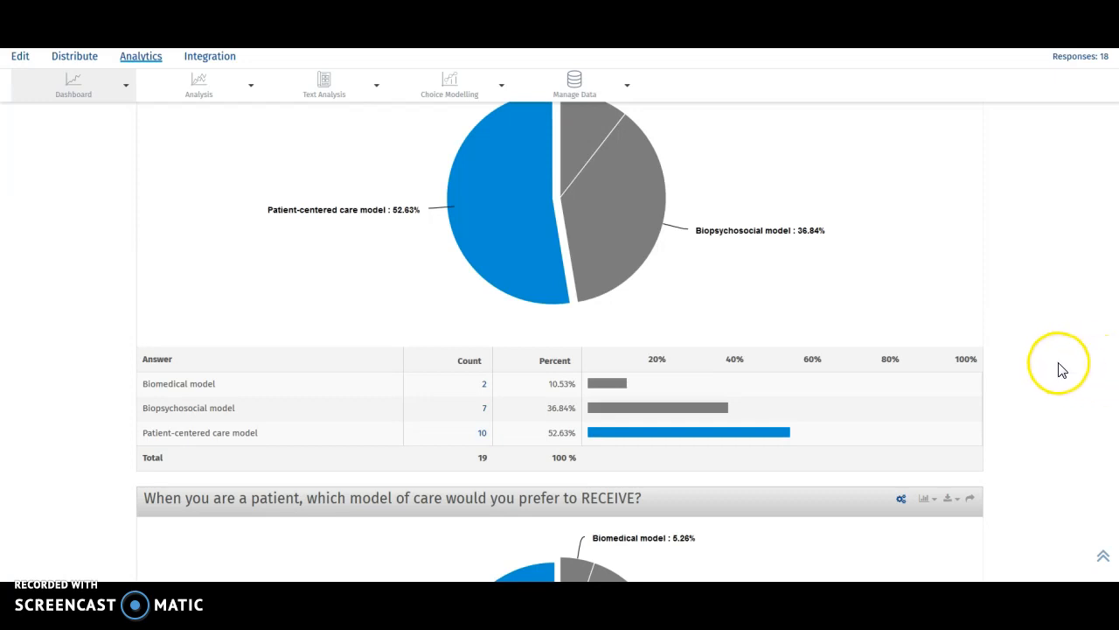
scroll(1075, 362, down, 4)
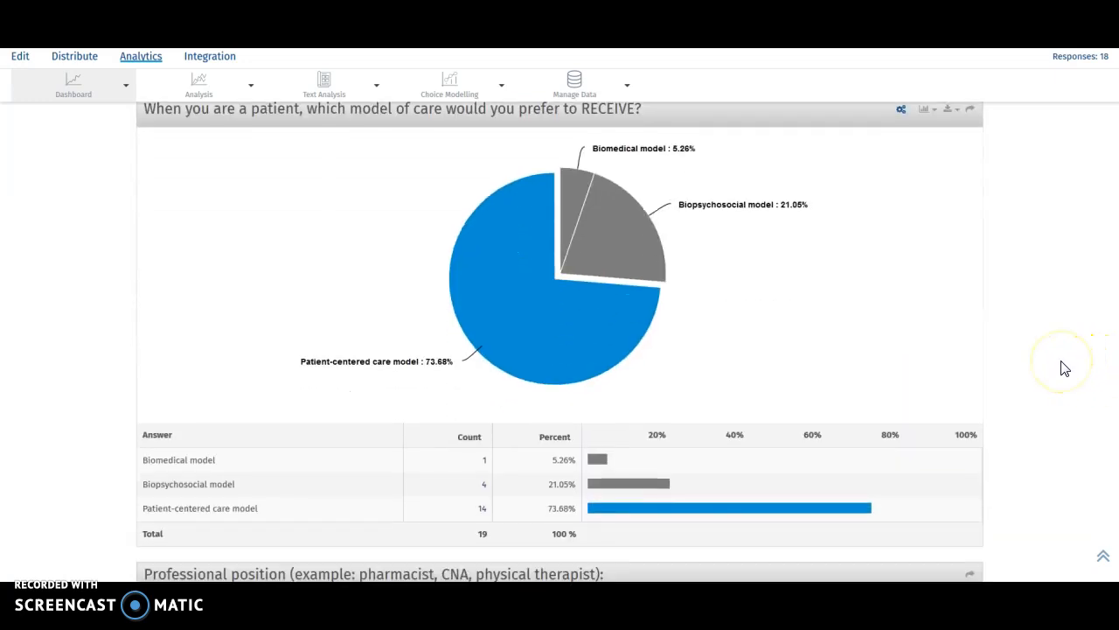
scroll(1065, 368, down, 4)
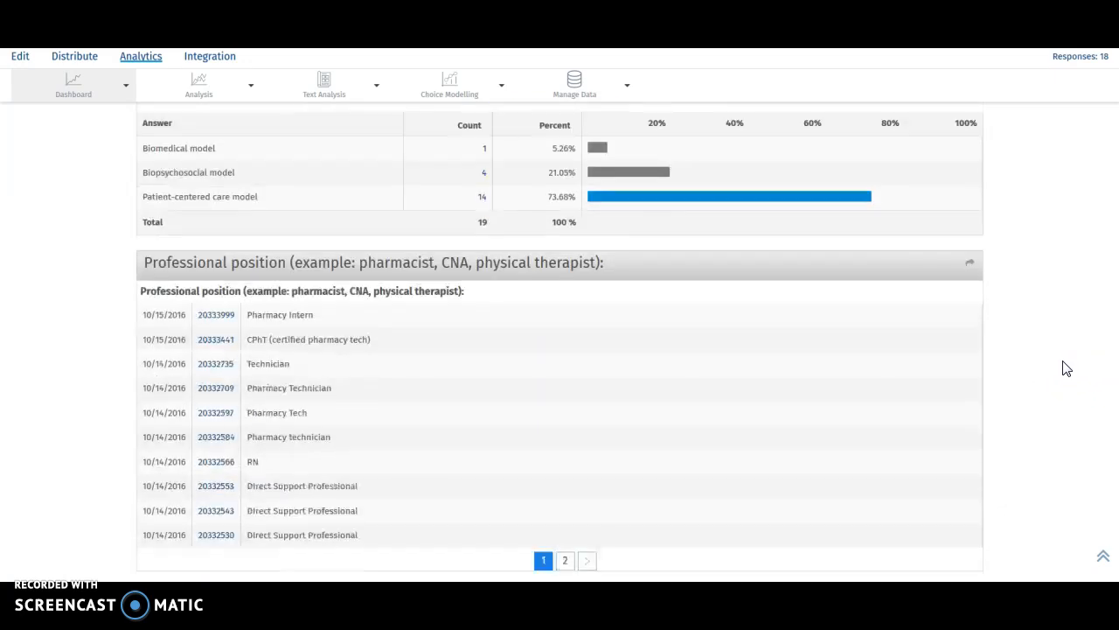
scroll(962, 195, up, 2)
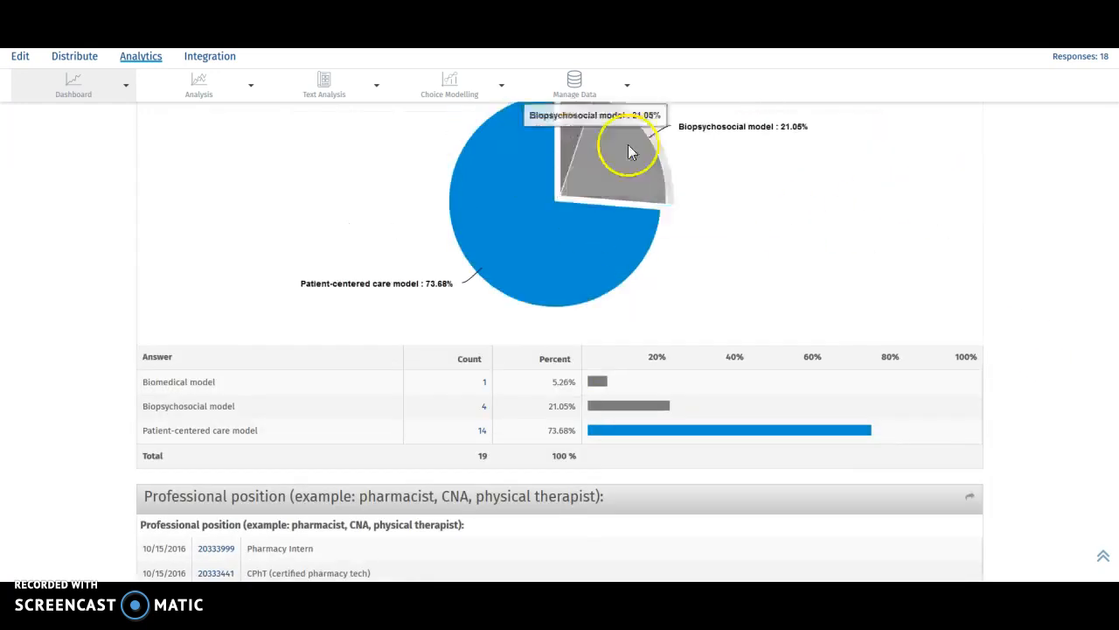
Examine the dashboard's demographic results, covering race/ethnicity, languages spoken, age, gender, political party, years in the medical field and education level.
scroll(1017, 266, down, 10)
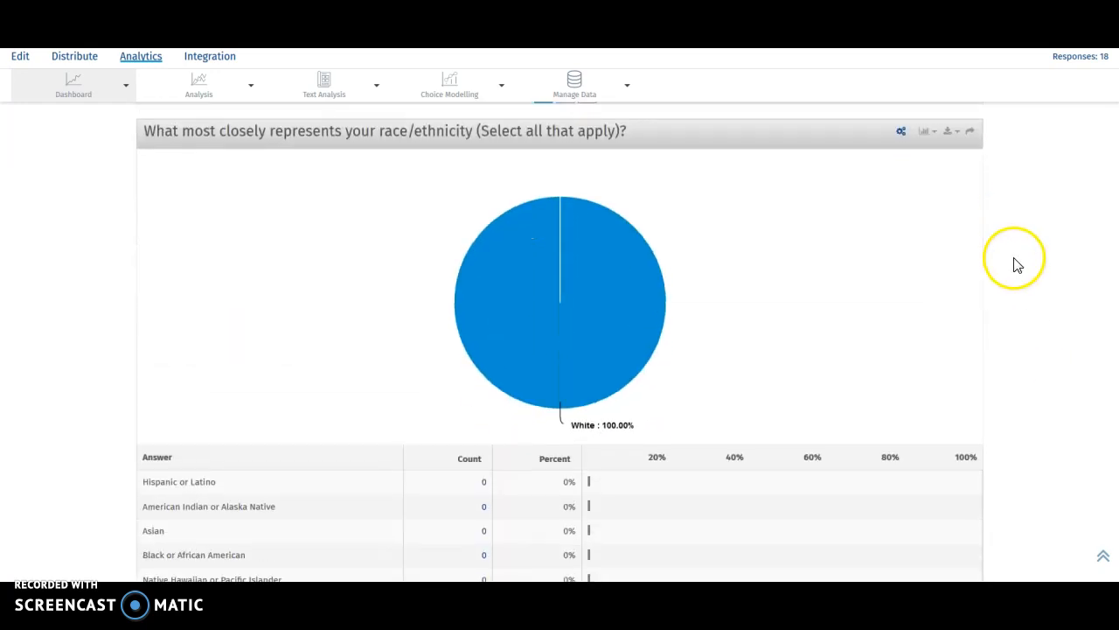
scroll(1015, 267, down, 5)
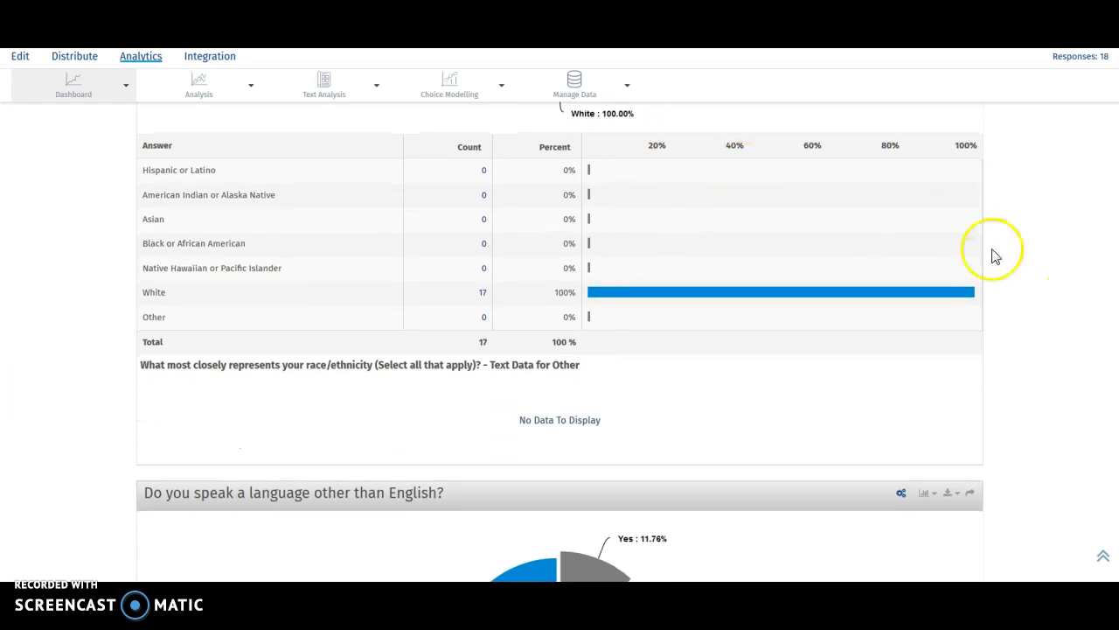
scroll(991, 300, down, 3)
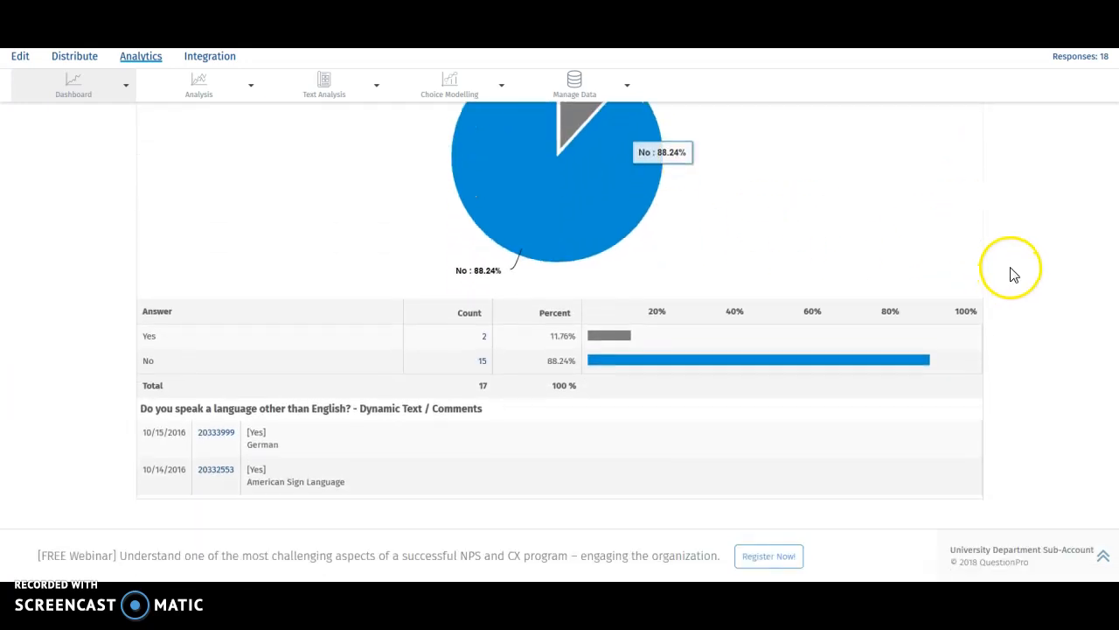
scroll(1070, 275, down, 5)
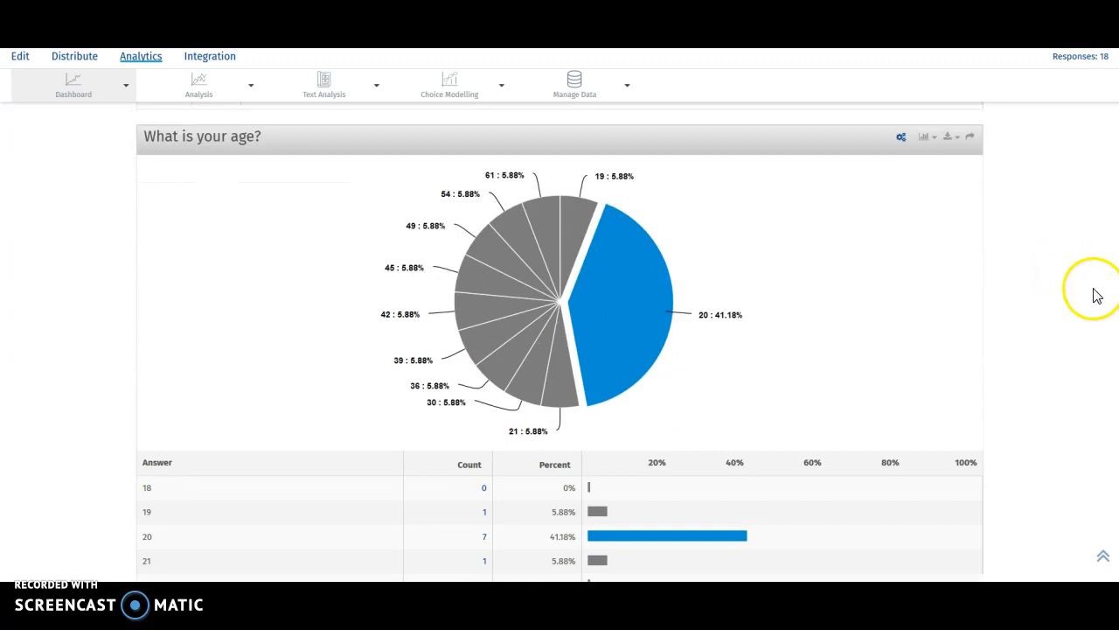
scroll(1097, 295, down, 12)
scroll(1098, 293, down, 17)
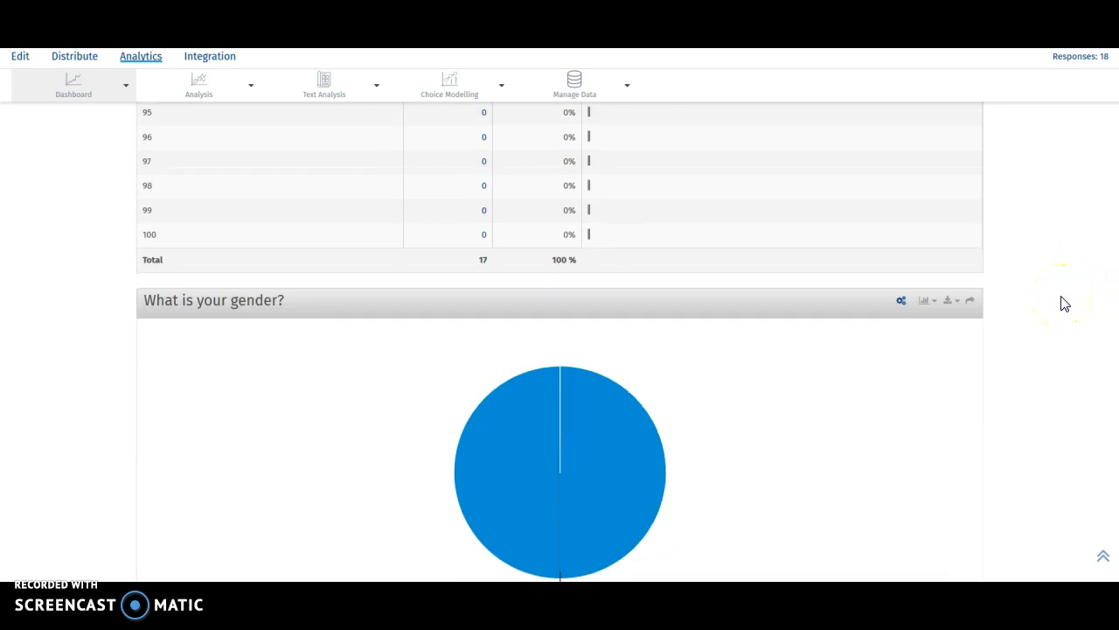
scroll(1059, 335, down, 9)
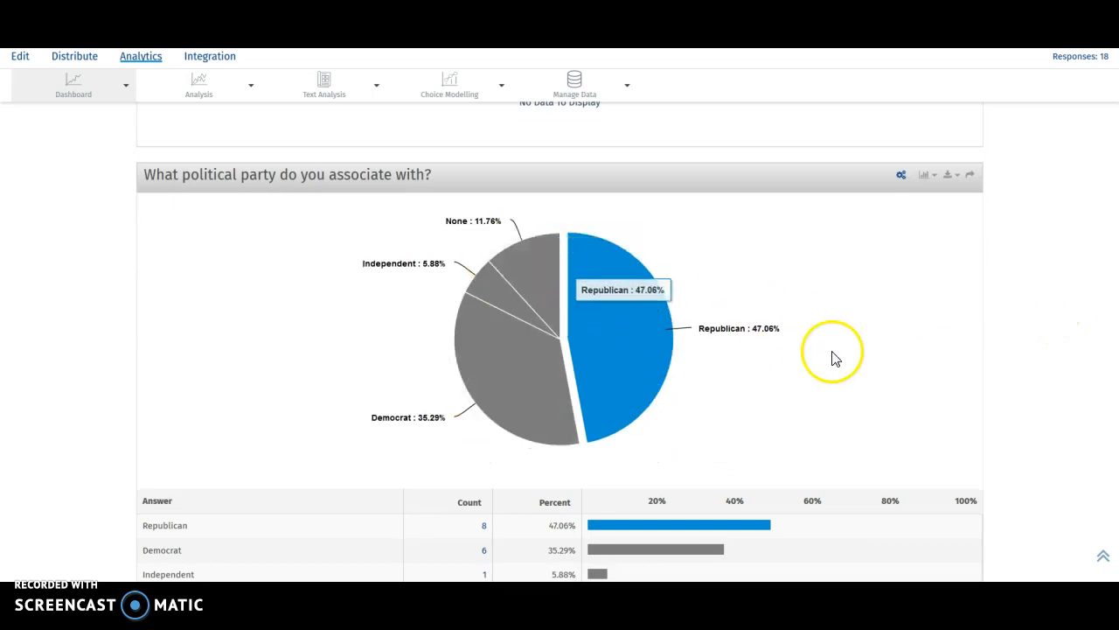
scroll(966, 359, down, 3)
scroll(979, 350, down, 5)
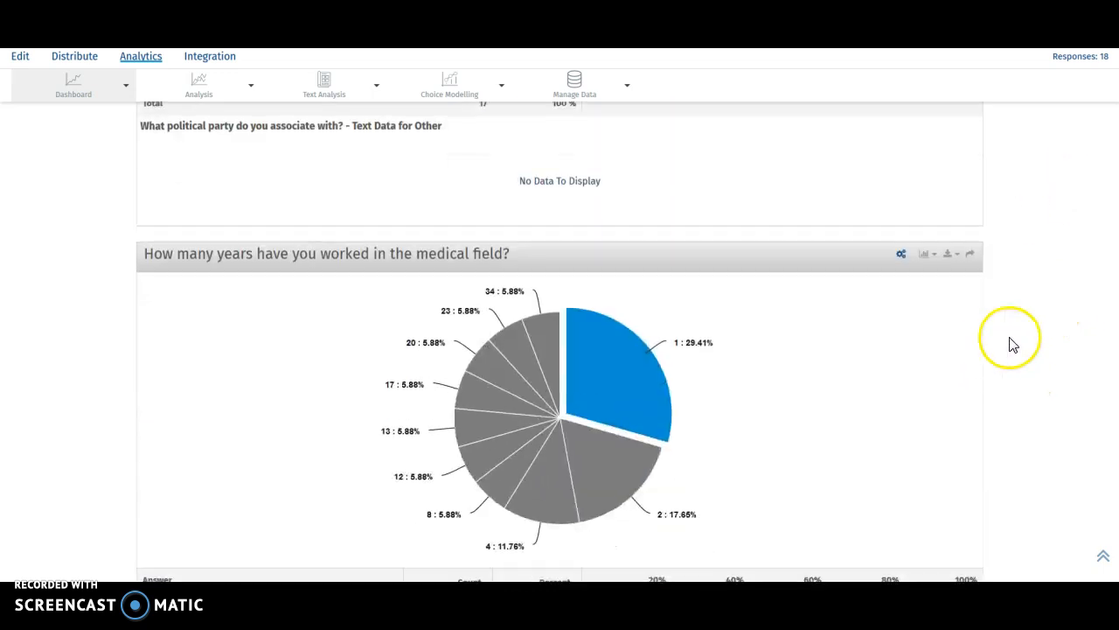
scroll(978, 330, down, 2)
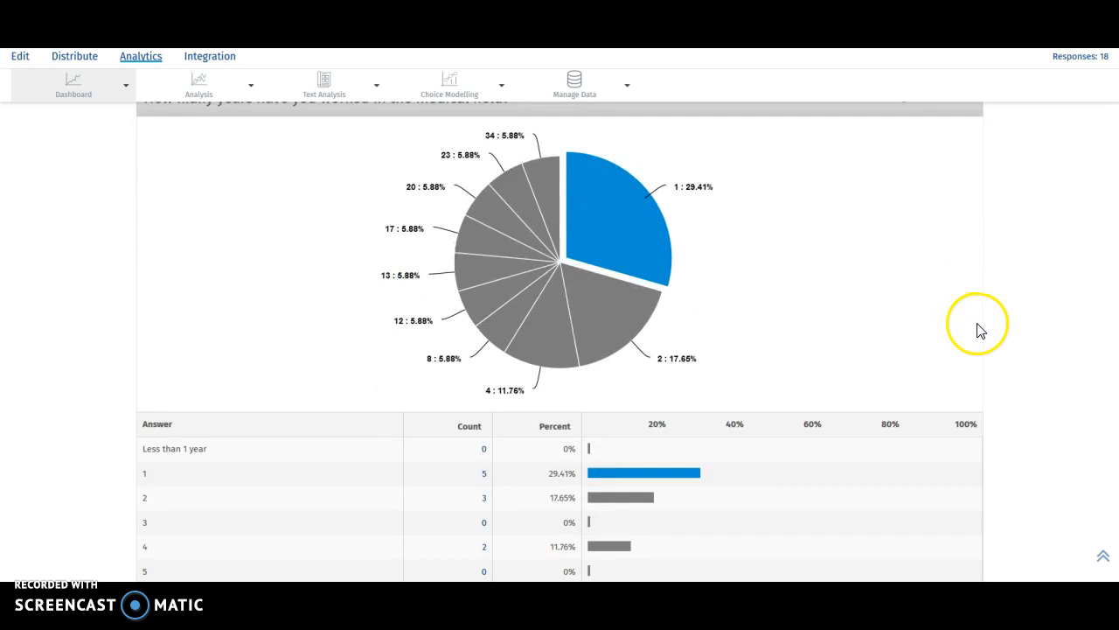
scroll(979, 331, down, 18)
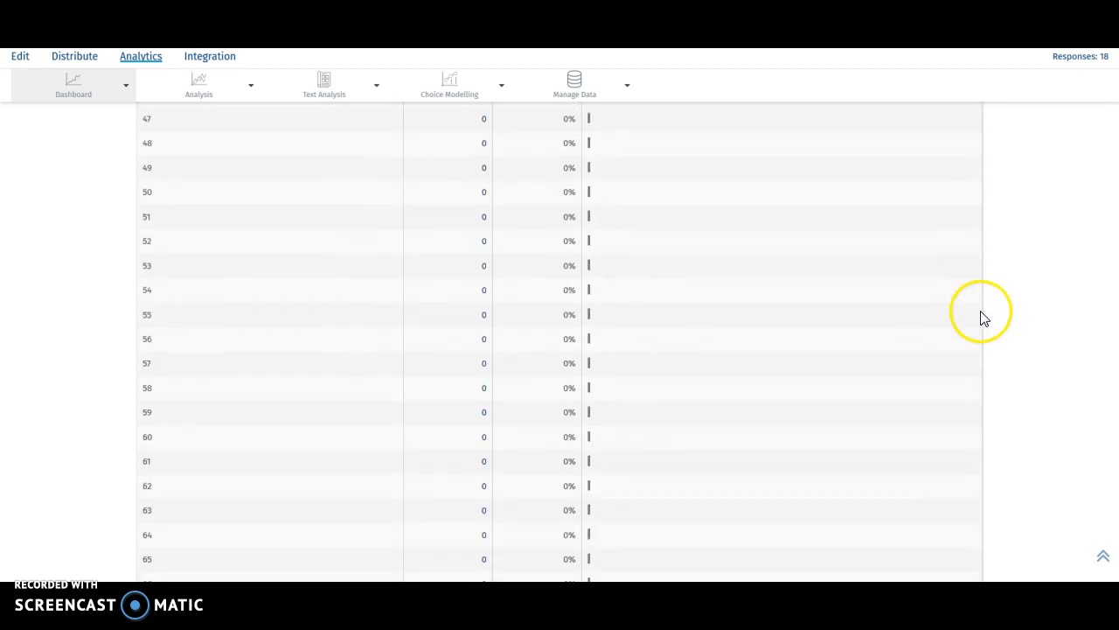
scroll(982, 319, down, 10)
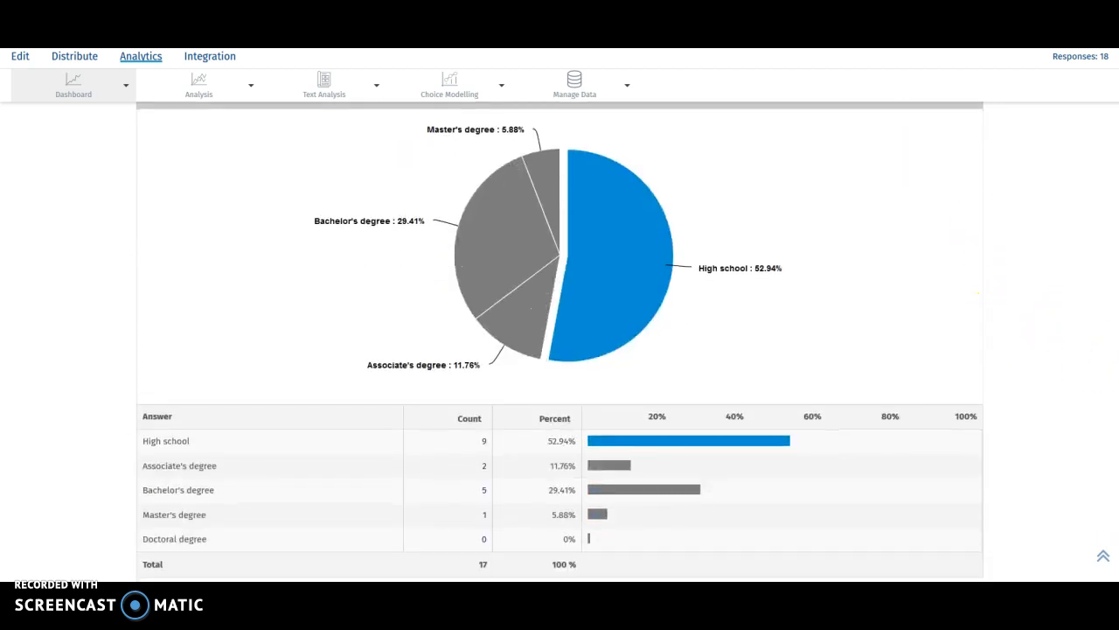
Export the Health COM Model Preference dashboard as an Adobe PDF report and open the generated file.
scroll(560, 315, up, 20)
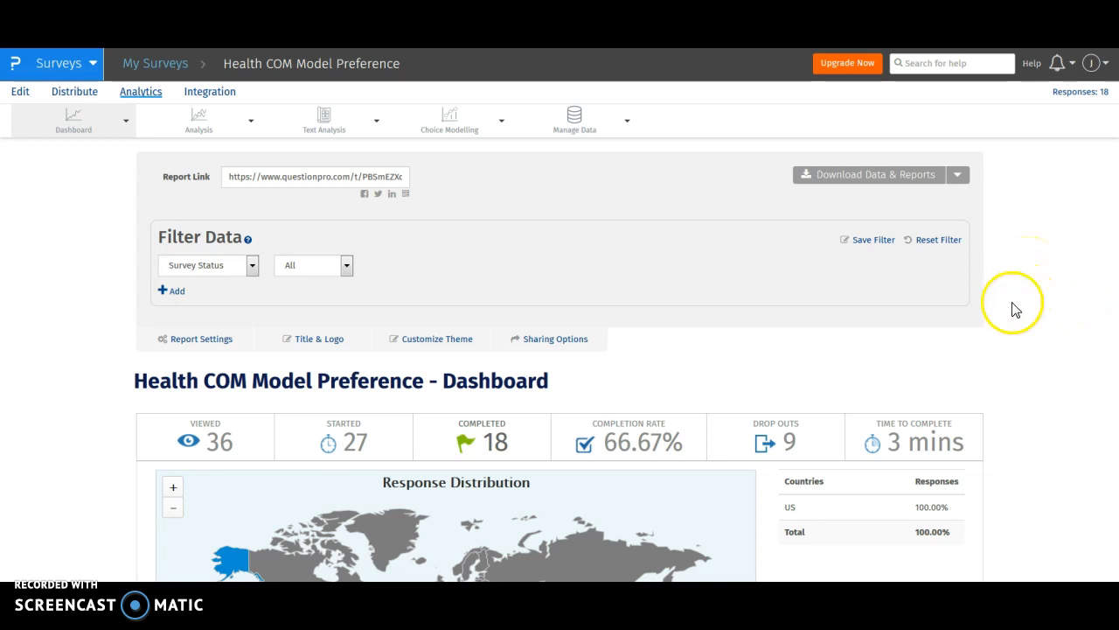
click(837, 178)
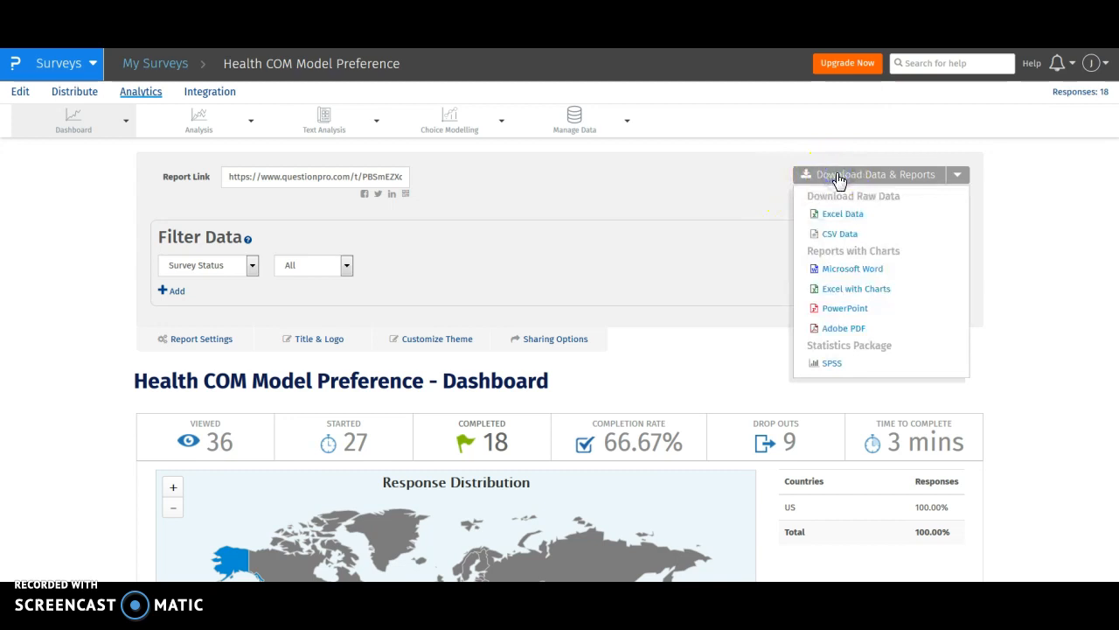
click(865, 330)
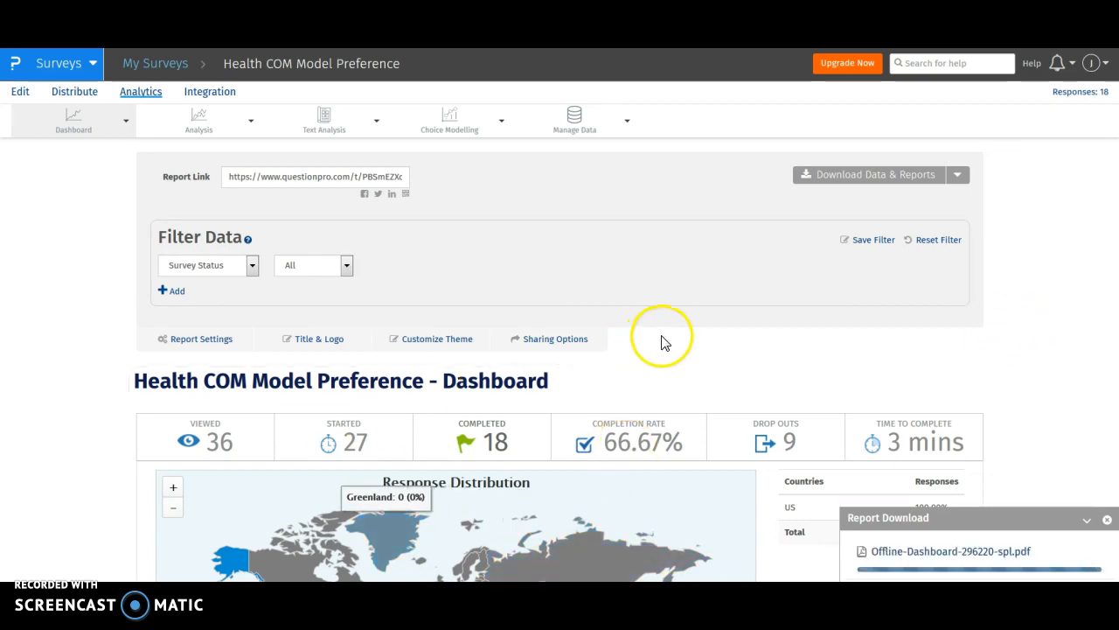
click(966, 552)
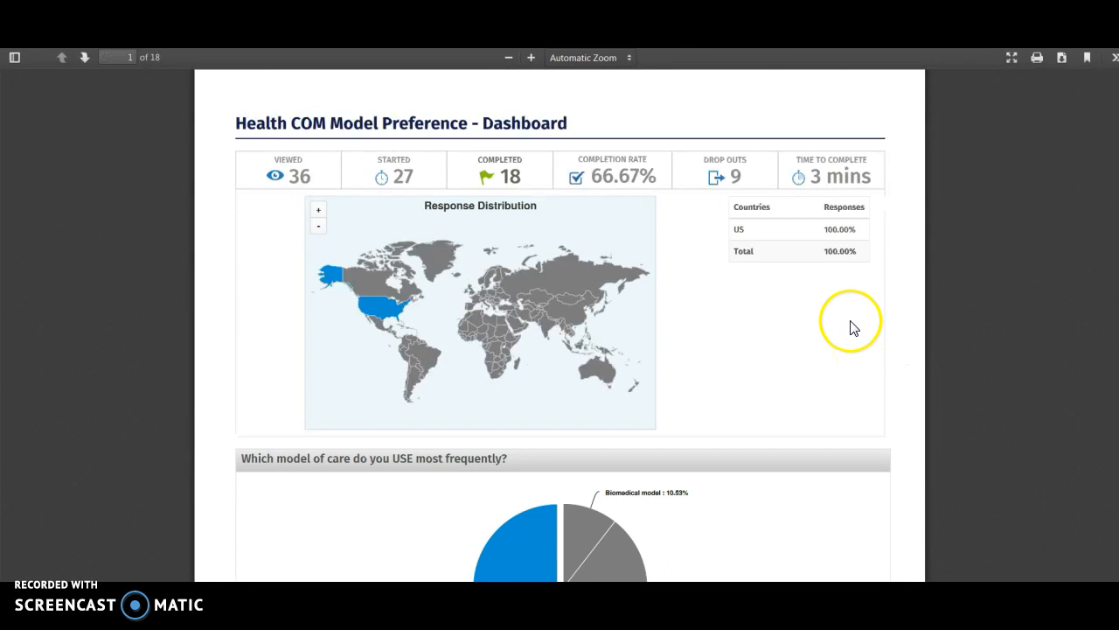
Look through the first pages of the PDF report, download it and open it with Adobe Acrobat Reader DC.
scroll(933, 320, down, 12)
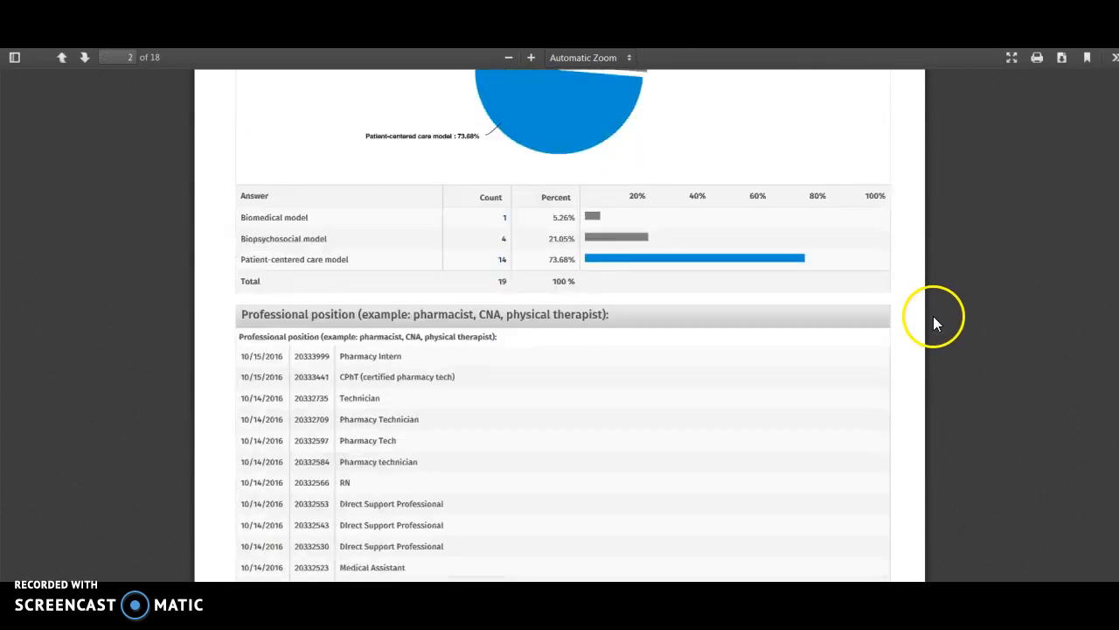
scroll(933, 312, up, 9)
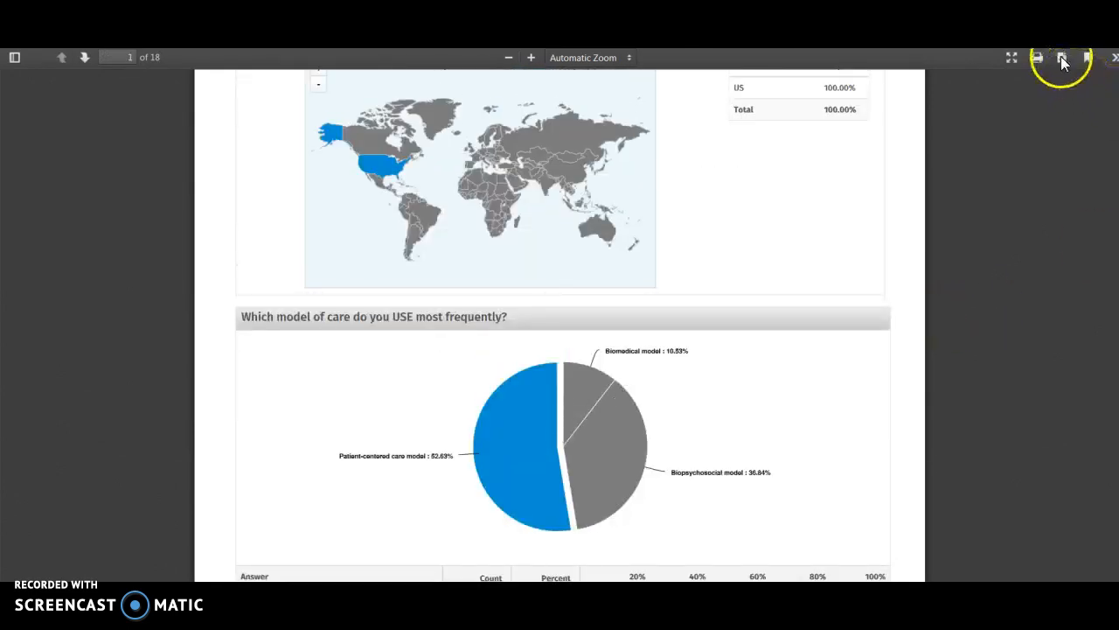
click(1060, 58)
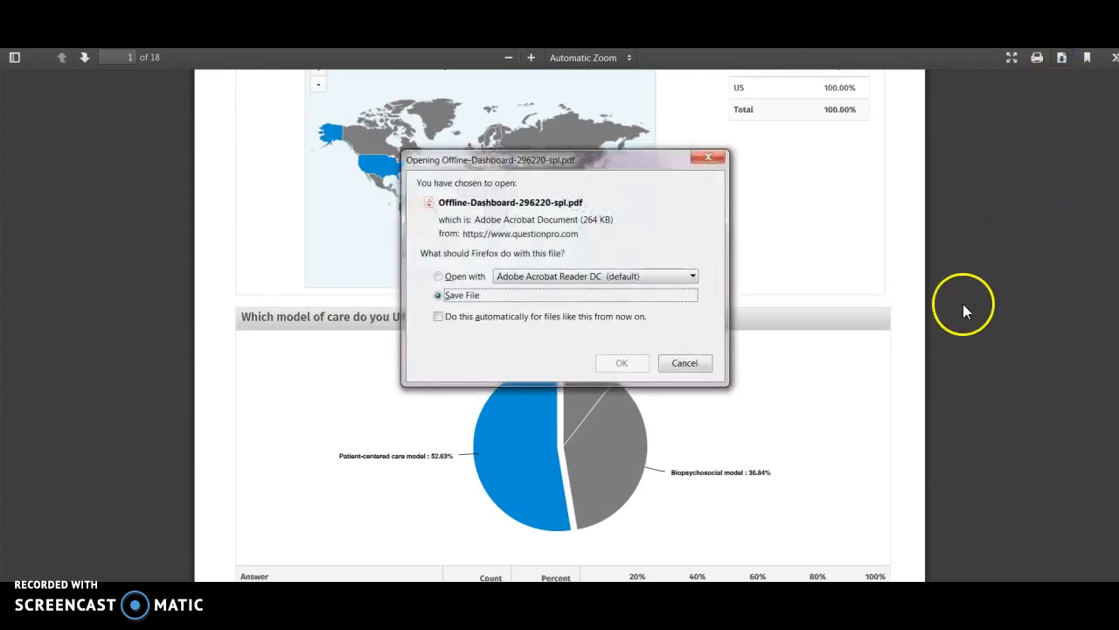
click(439, 276)
click(617, 363)
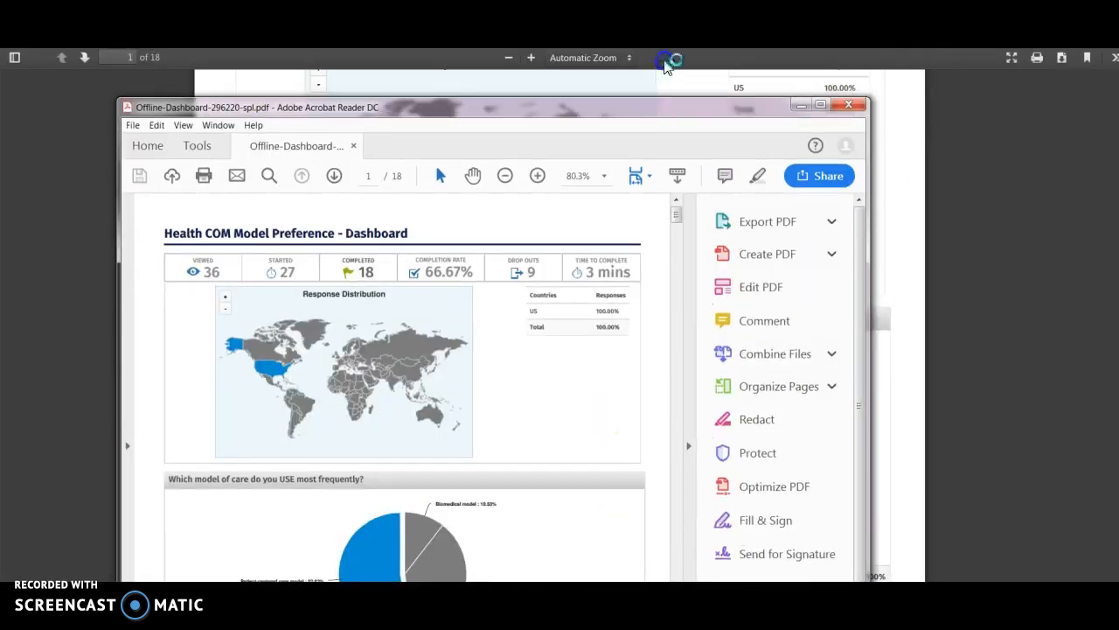
drag(490, 57, 501, 40)
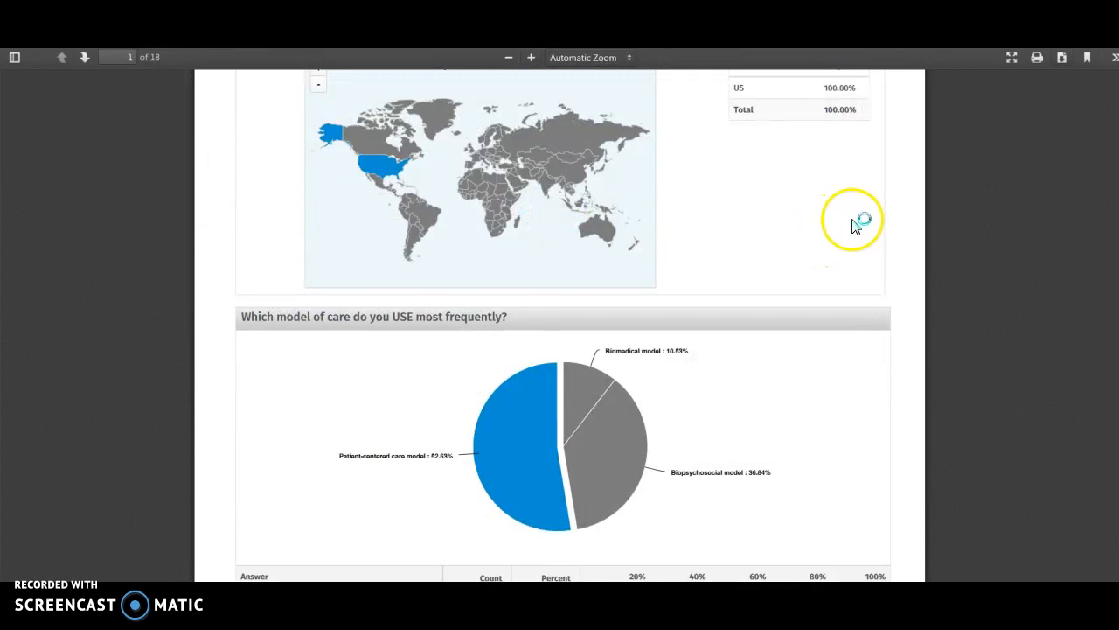
Leave the PDF report, return to the list of surveys and open the "10 questions" survey.
click(901, 35)
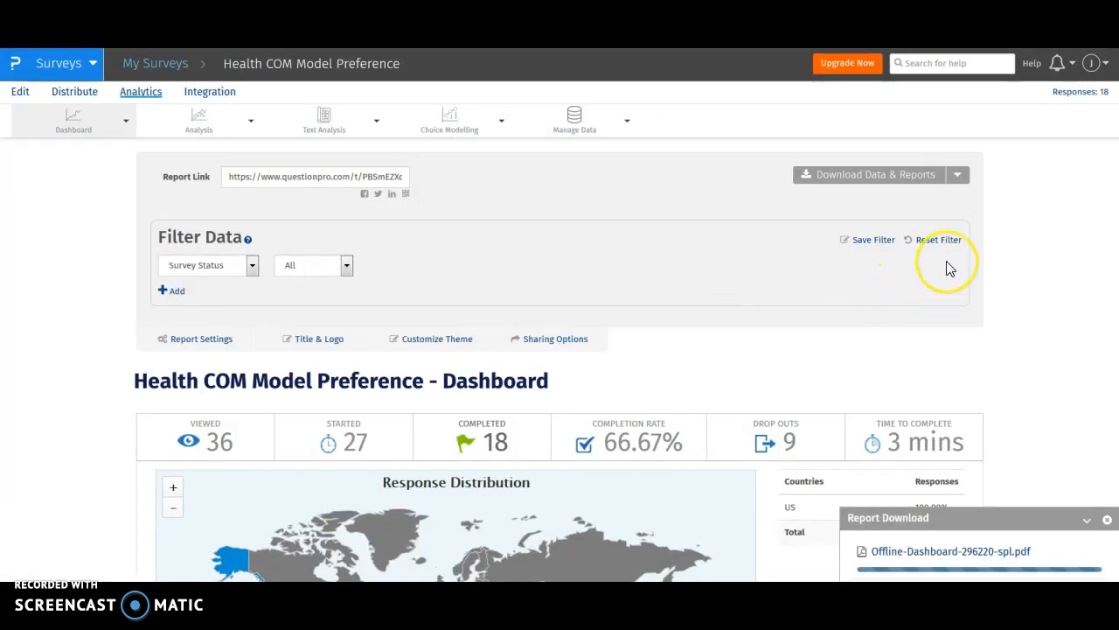
click(154, 77)
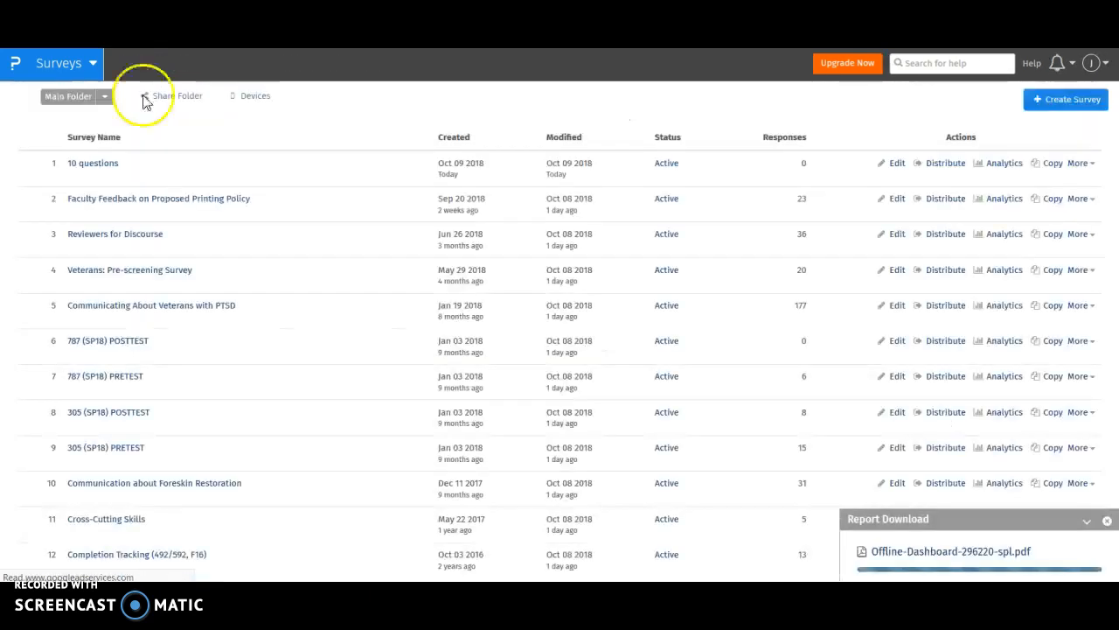
click(112, 164)
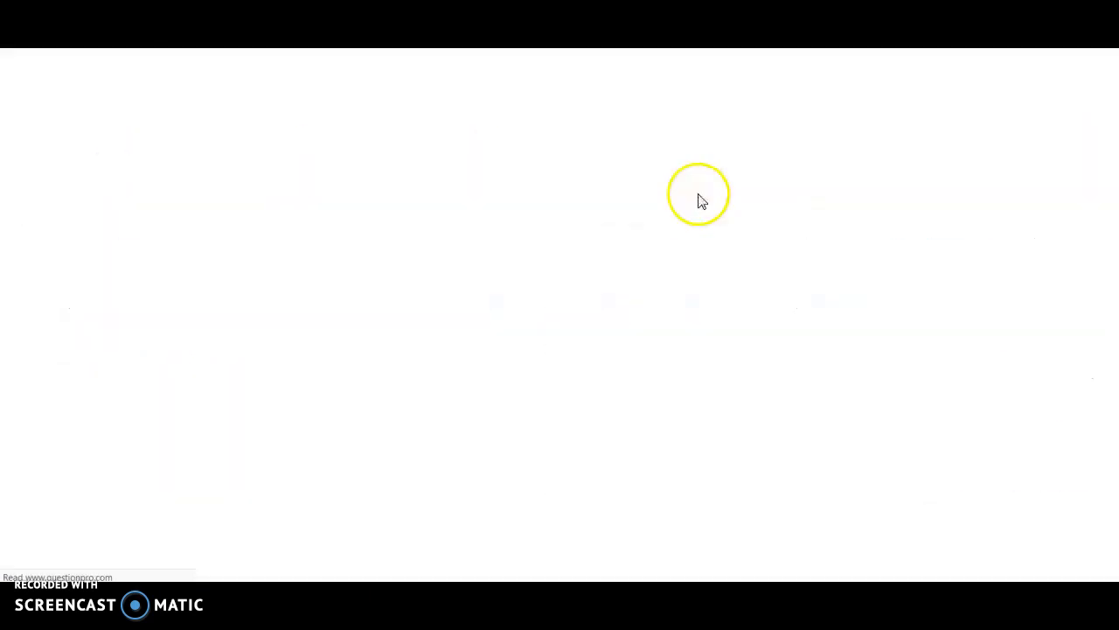